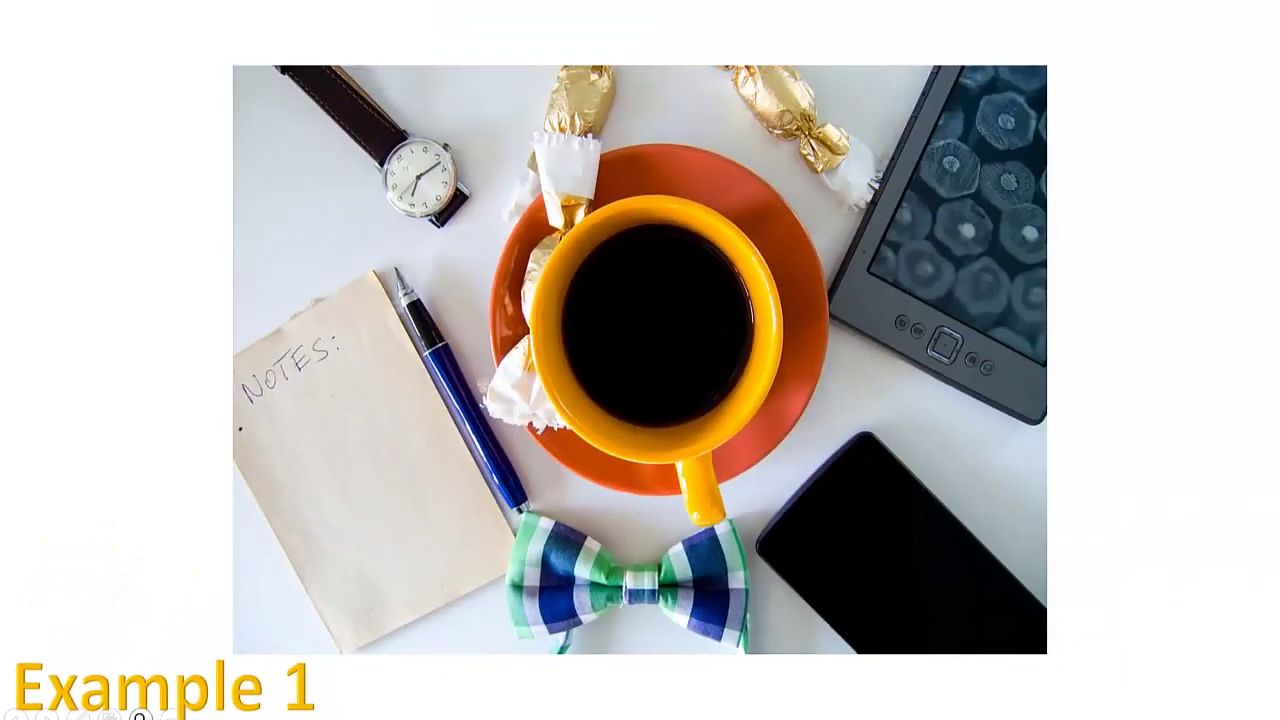
# Step: During the slide show, use the toolbar's zoom control to magnify part of the desk photo
pyautogui.click(140, 716)
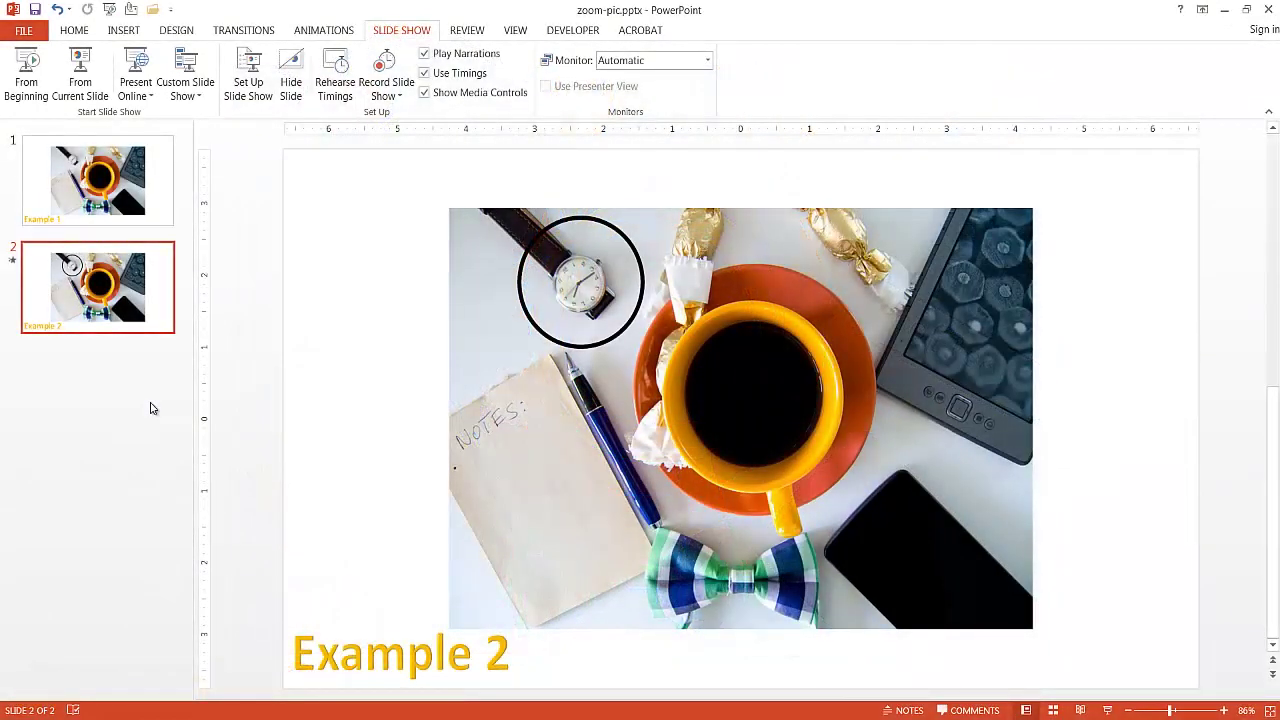
# Step: Duplicate the Example 1 slide, move the copy to the end, and retitle it 'Example 3'
pyautogui.click(98, 190)
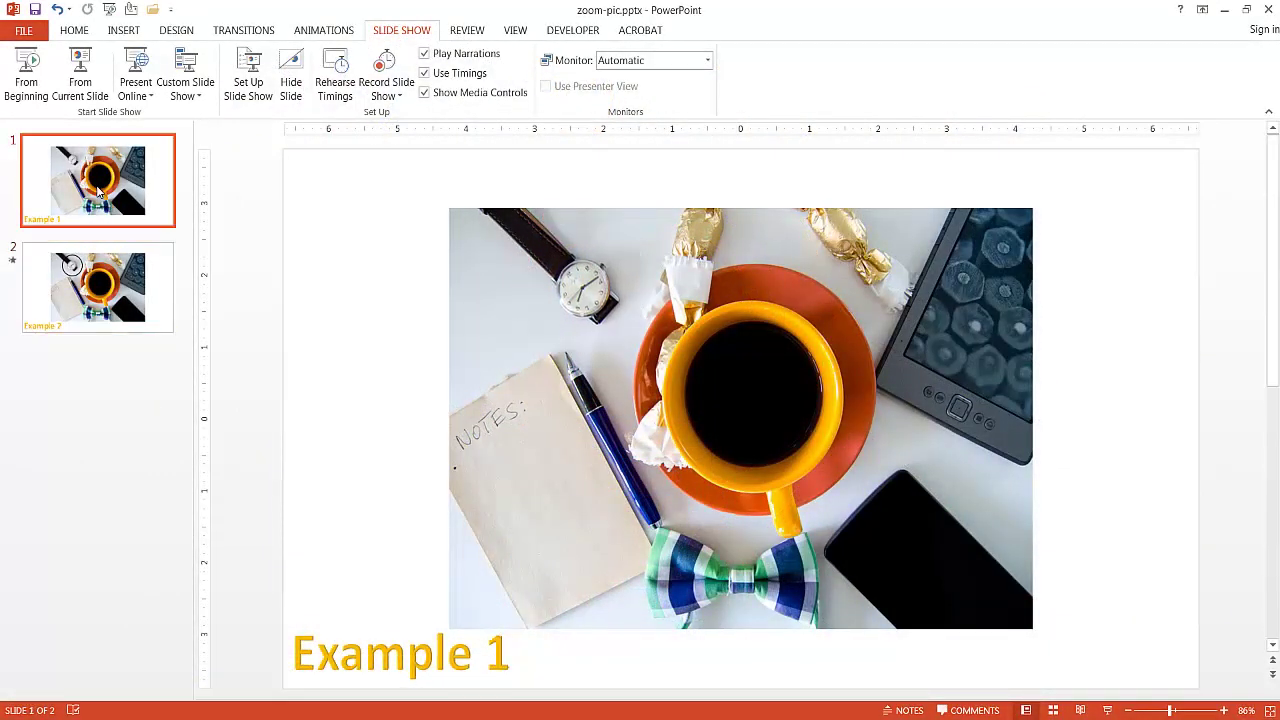
pyautogui.hotkey('ctrl', 'd')
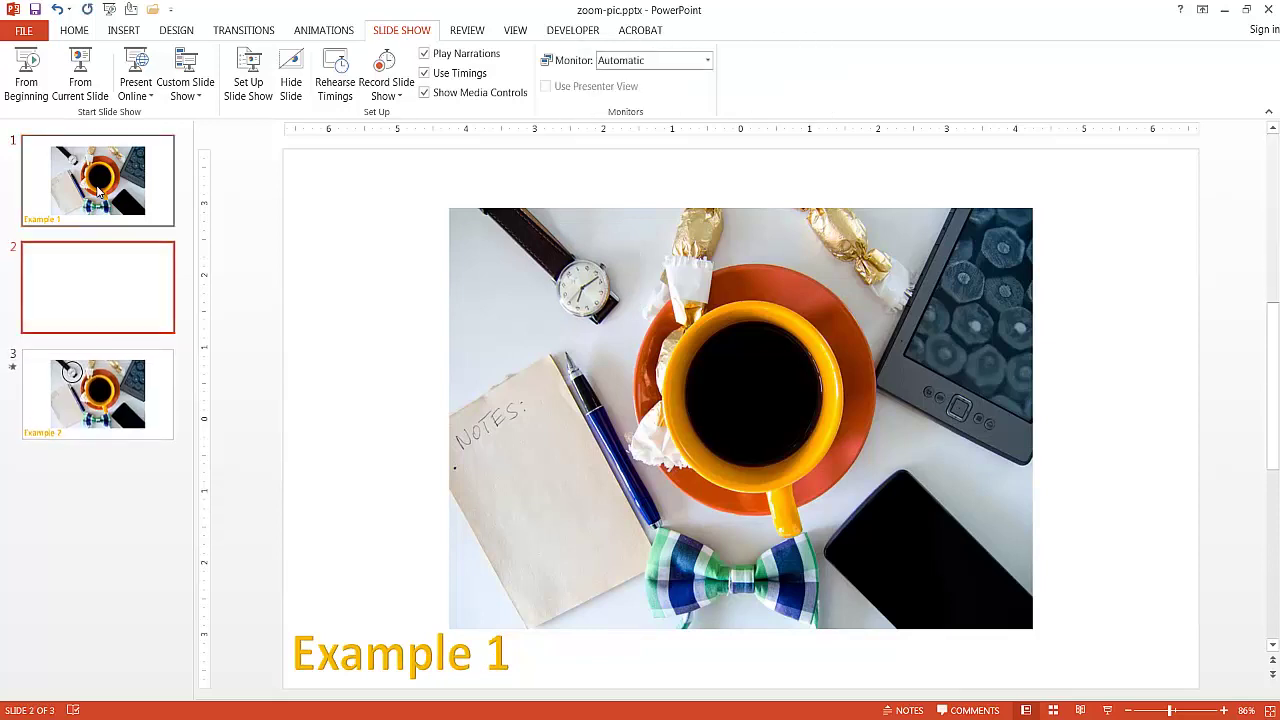
pyautogui.moveTo(112, 286); pyautogui.dragTo(100, 530)
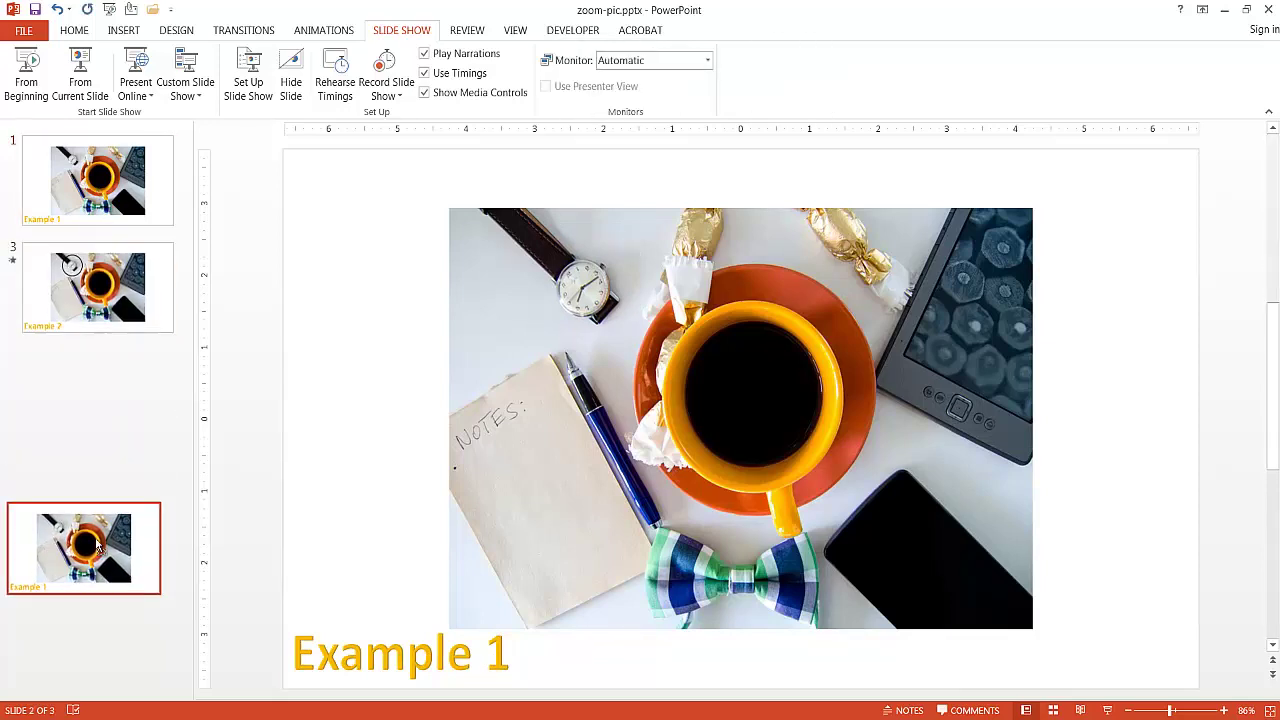
pyautogui.click(507, 655)
pyautogui.press('BackSpace')
pyautogui.write('3')
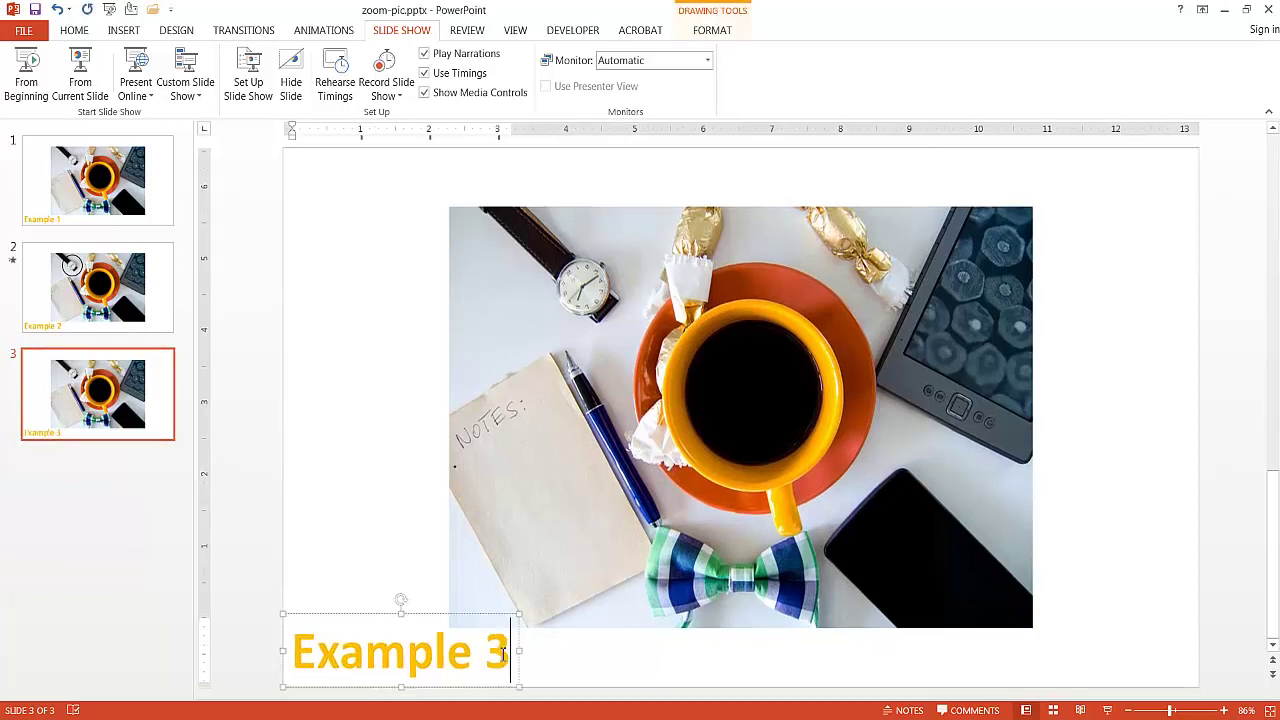
pyautogui.click(602, 363)
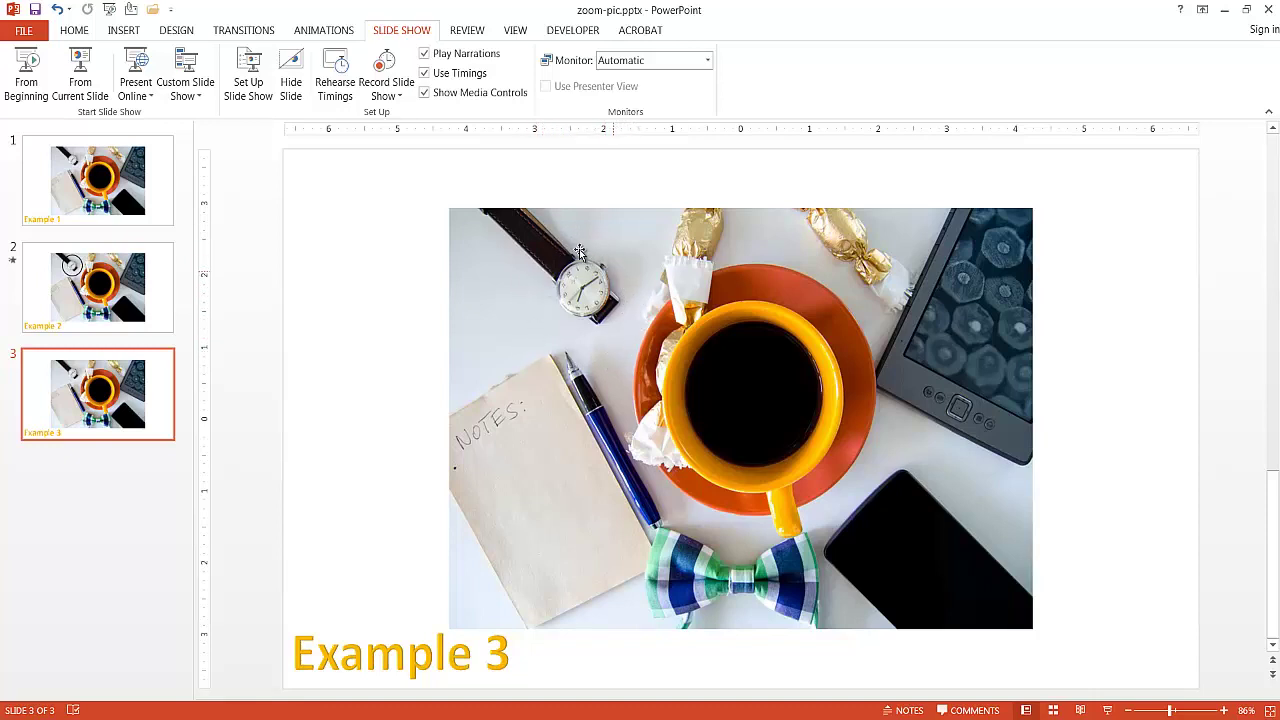
# Step: Crop the Example 3 desk photo to an Oval shape
pyautogui.click(630, 272)
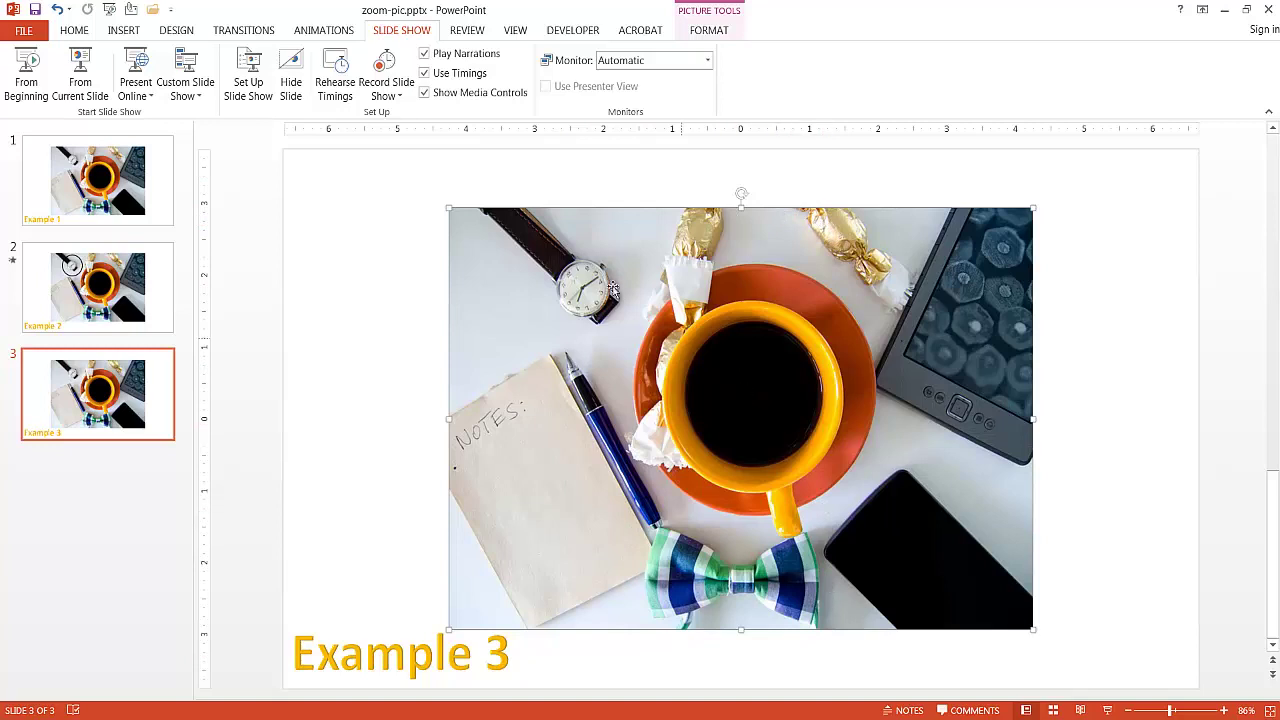
pyautogui.click(712, 32)
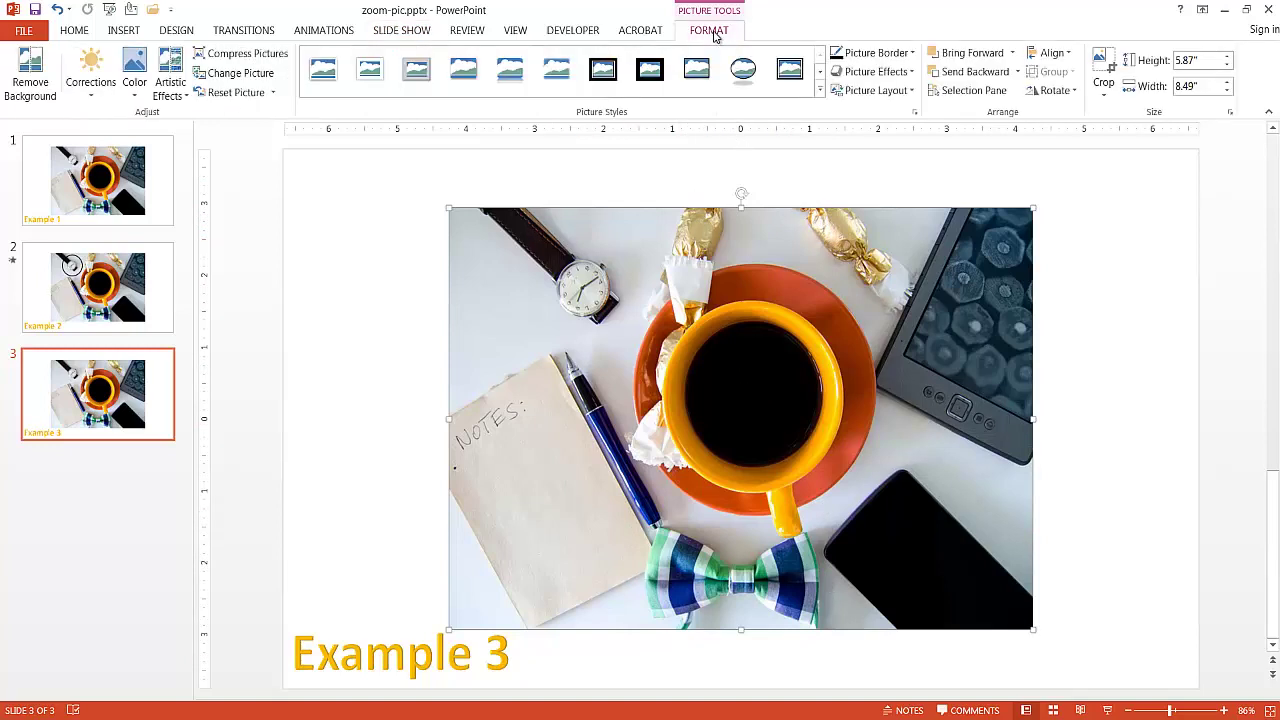
pyautogui.click(1110, 97)
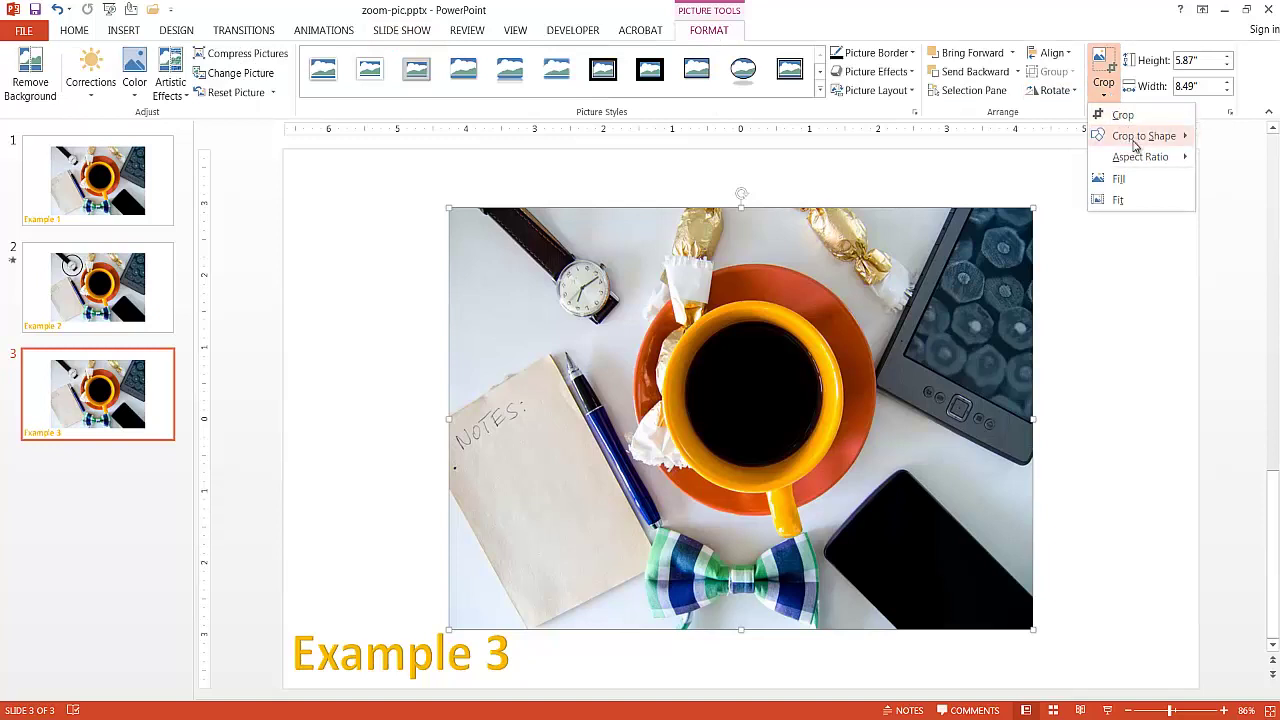
pyautogui.moveTo(1128, 145)
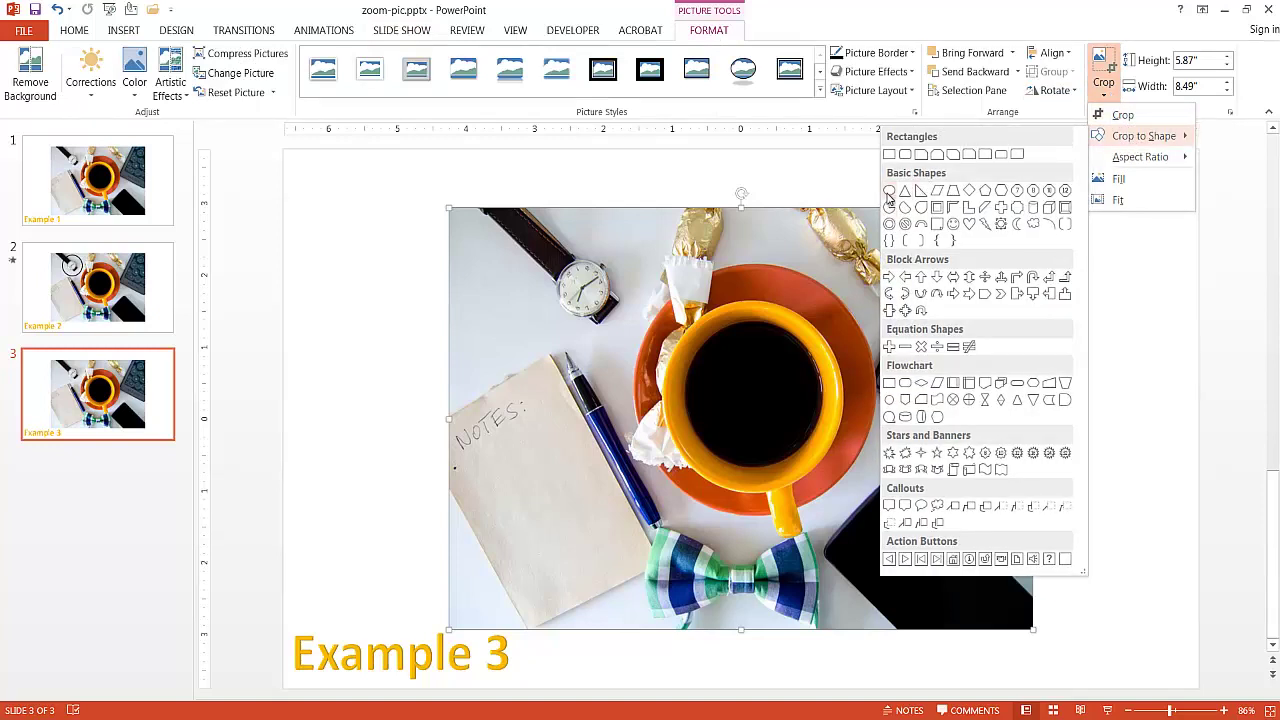
pyautogui.click(889, 192)
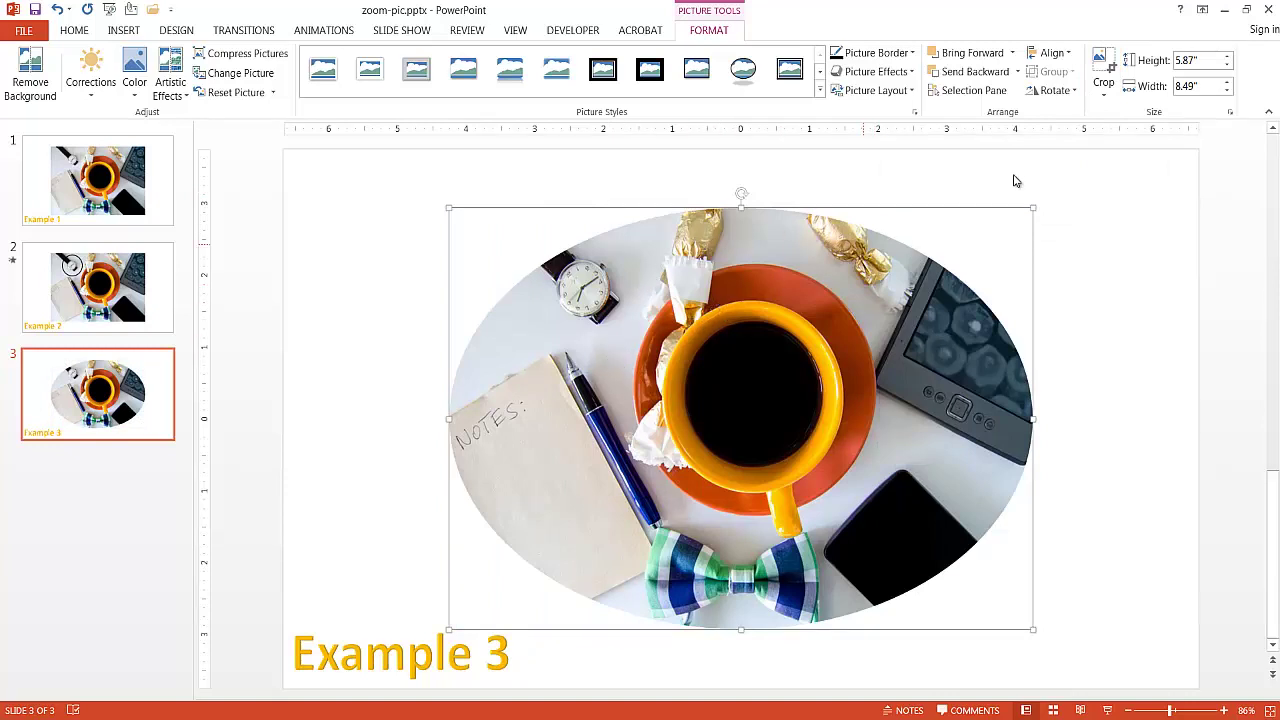
# Step: Set the crop aspect ratio to 1:1 so the oval becomes a circle
pyautogui.click(1103, 95)
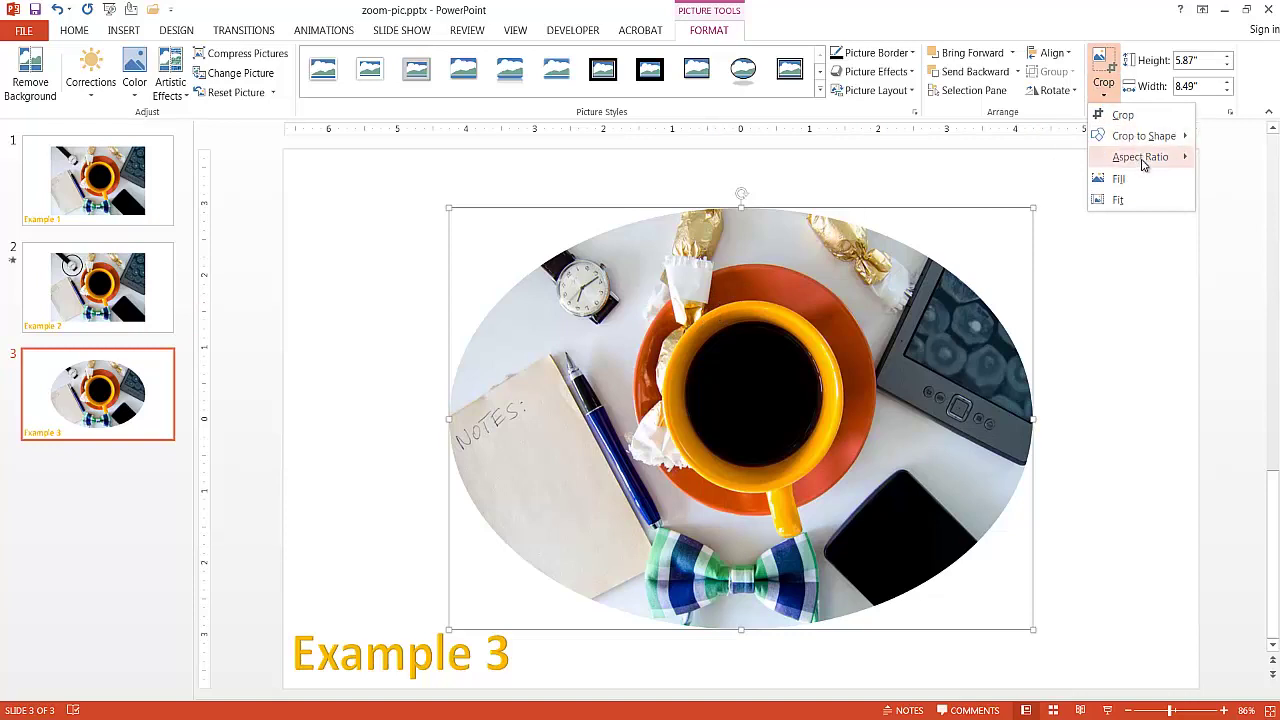
pyautogui.moveTo(1143, 162)
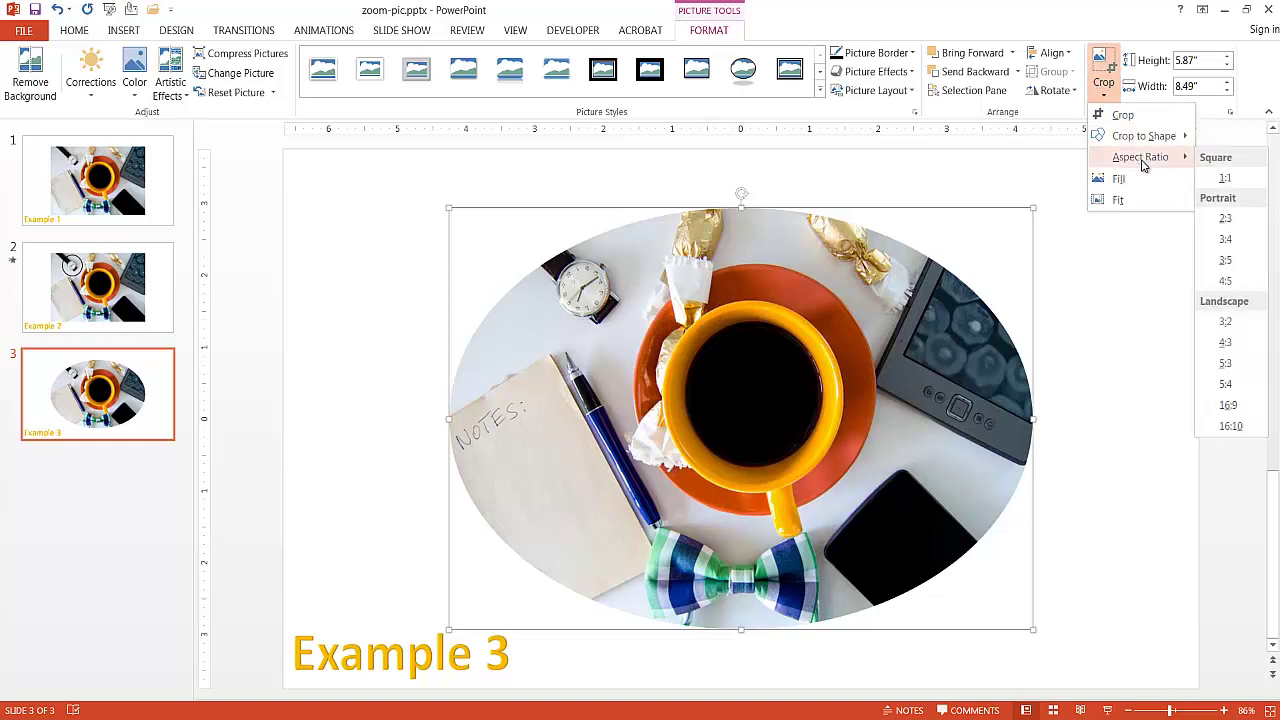
pyautogui.click(1226, 180)
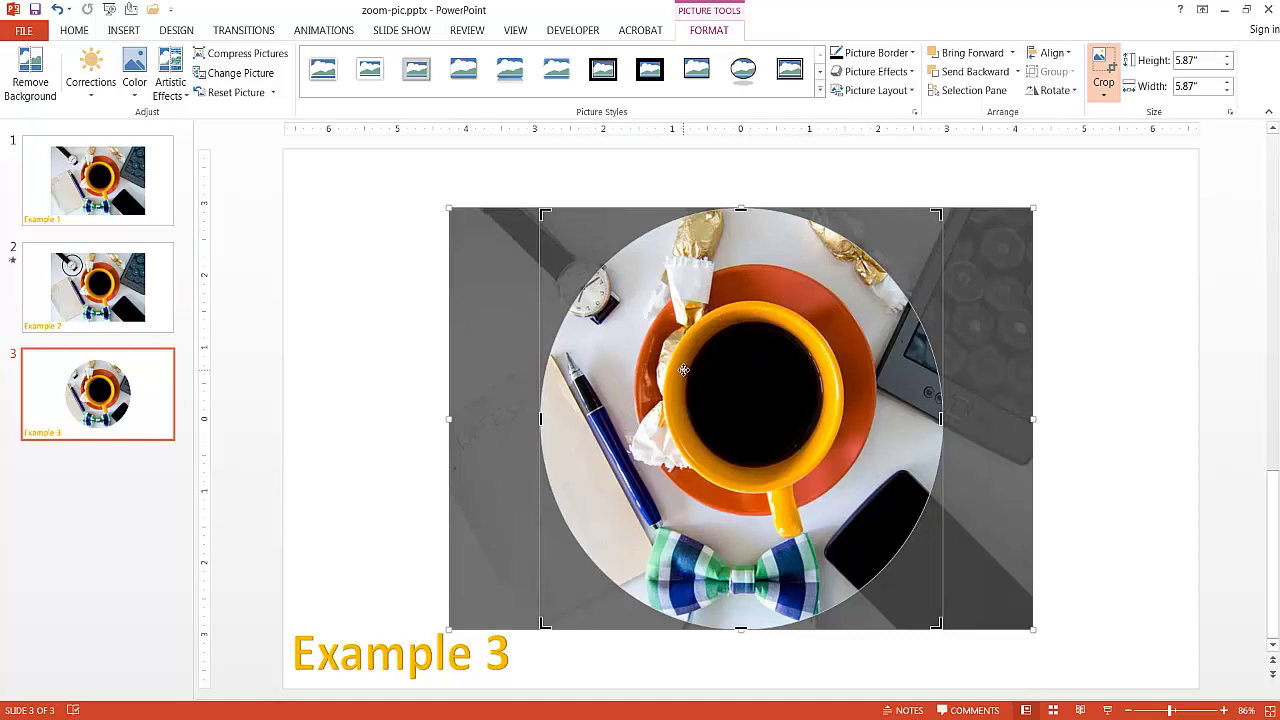
# Step: Shrink the circular crop to frame just the watch, then move it near the slide top
pyautogui.press('shift')
pyautogui.moveTo(936, 214); pyautogui.dragTo(623, 487)
pyautogui.moveTo(696, 383); pyautogui.dragTo(721, 588)
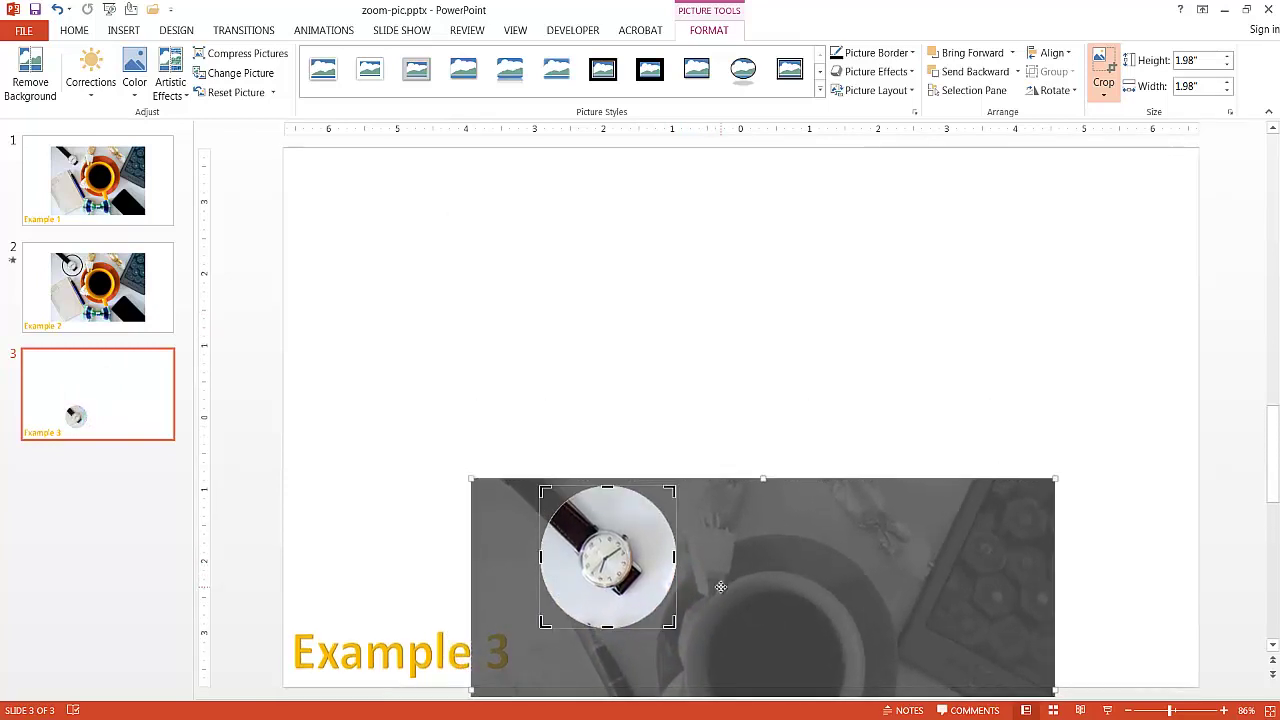
pyautogui.click(1104, 82)
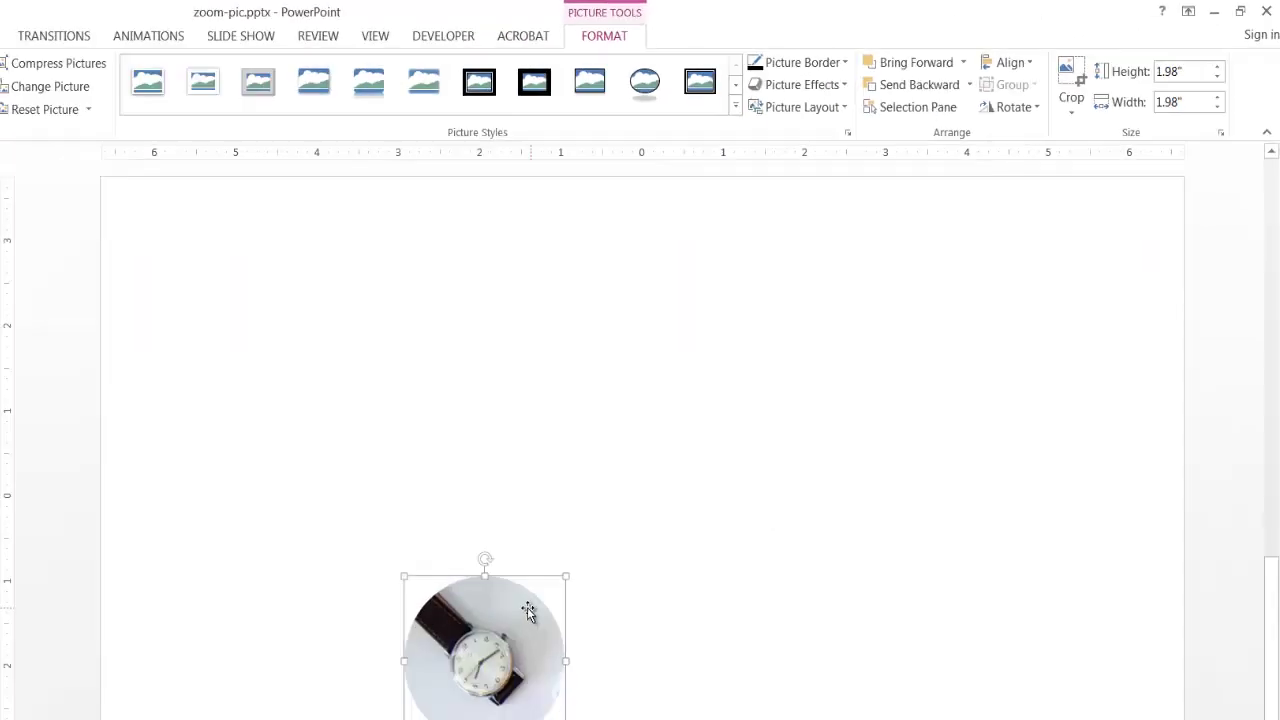
pyautogui.moveTo(660, 466); pyautogui.dragTo(655, 228)
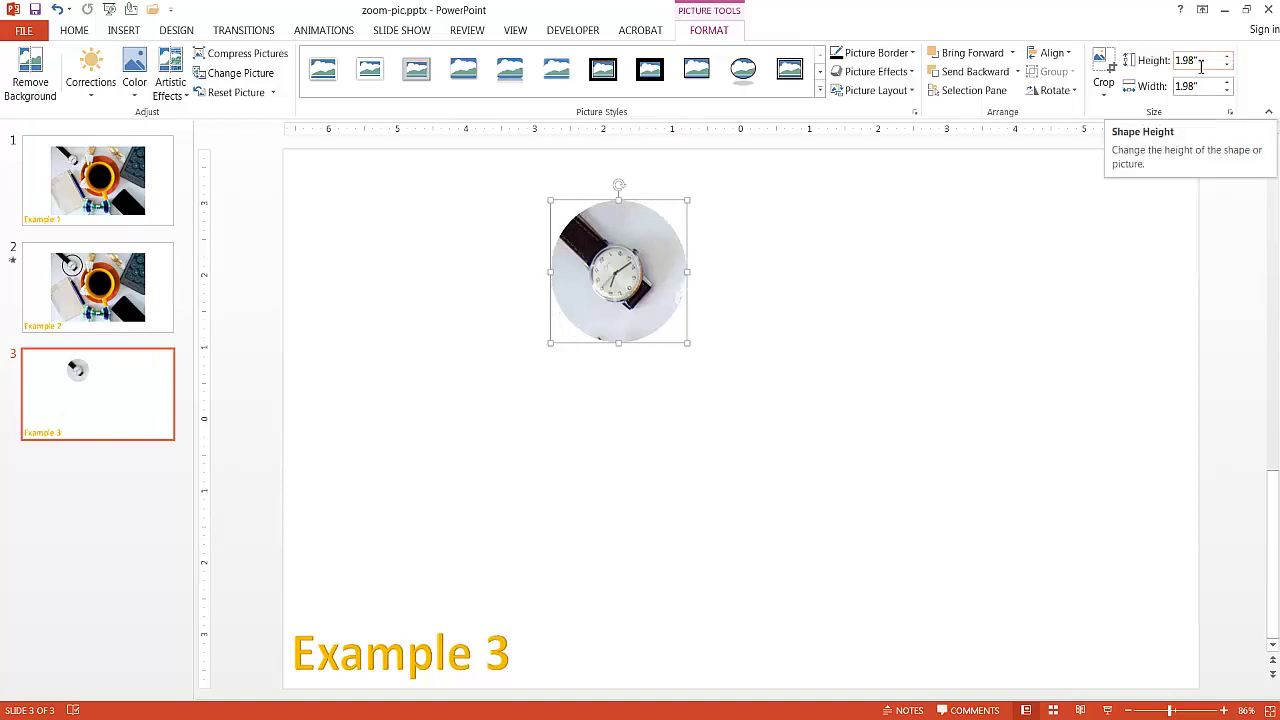
# Step: Draw an oval to the right of the watch picture
pyautogui.click(914, 349)
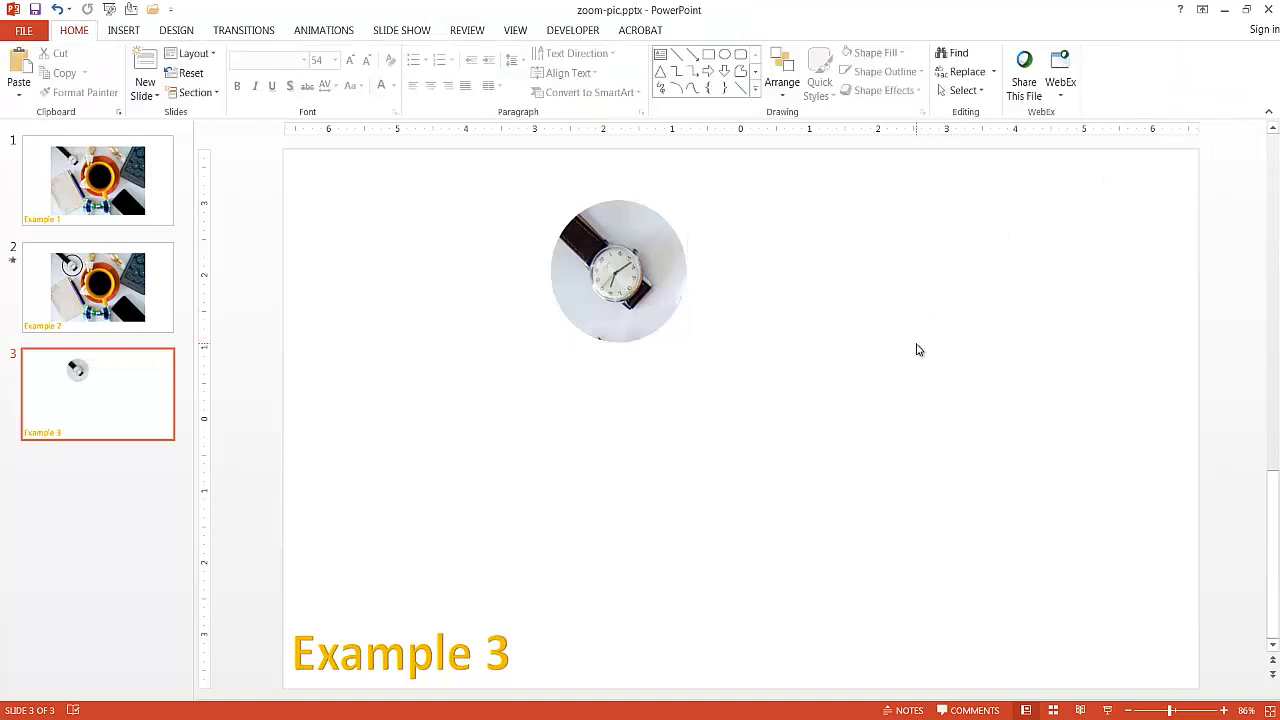
pyautogui.click(124, 31)
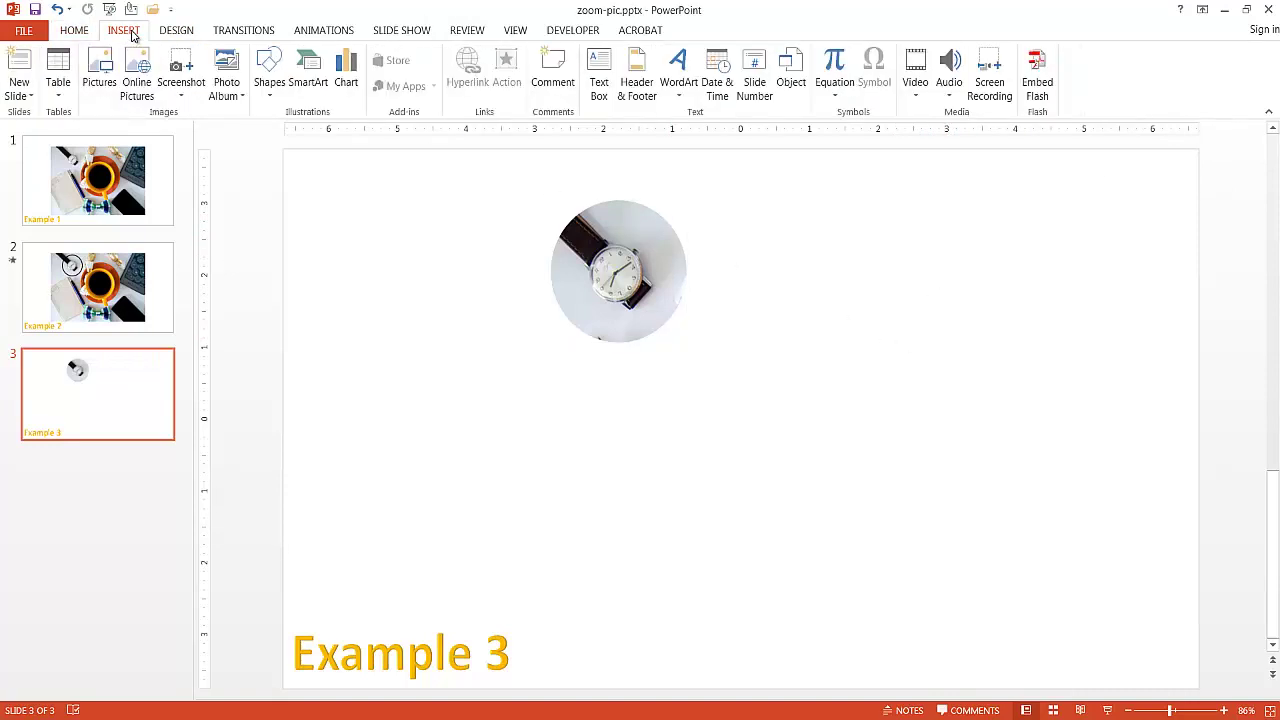
pyautogui.click(273, 97)
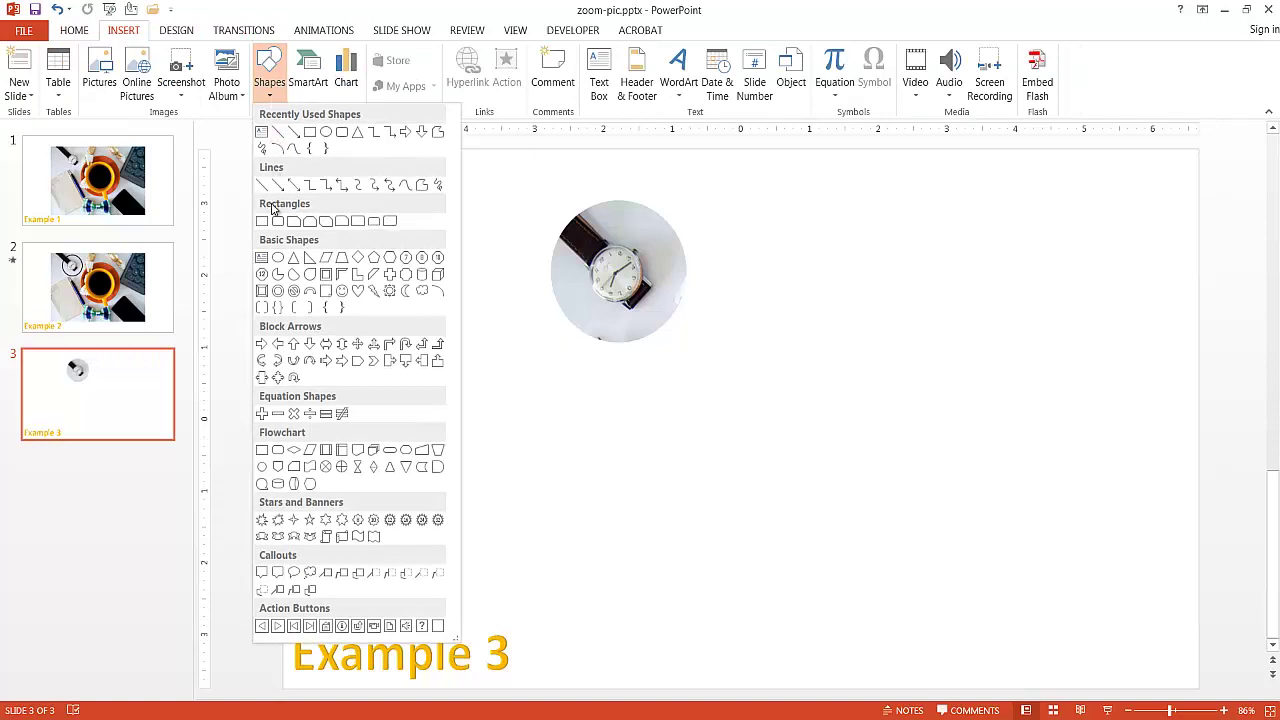
pyautogui.click(278, 258)
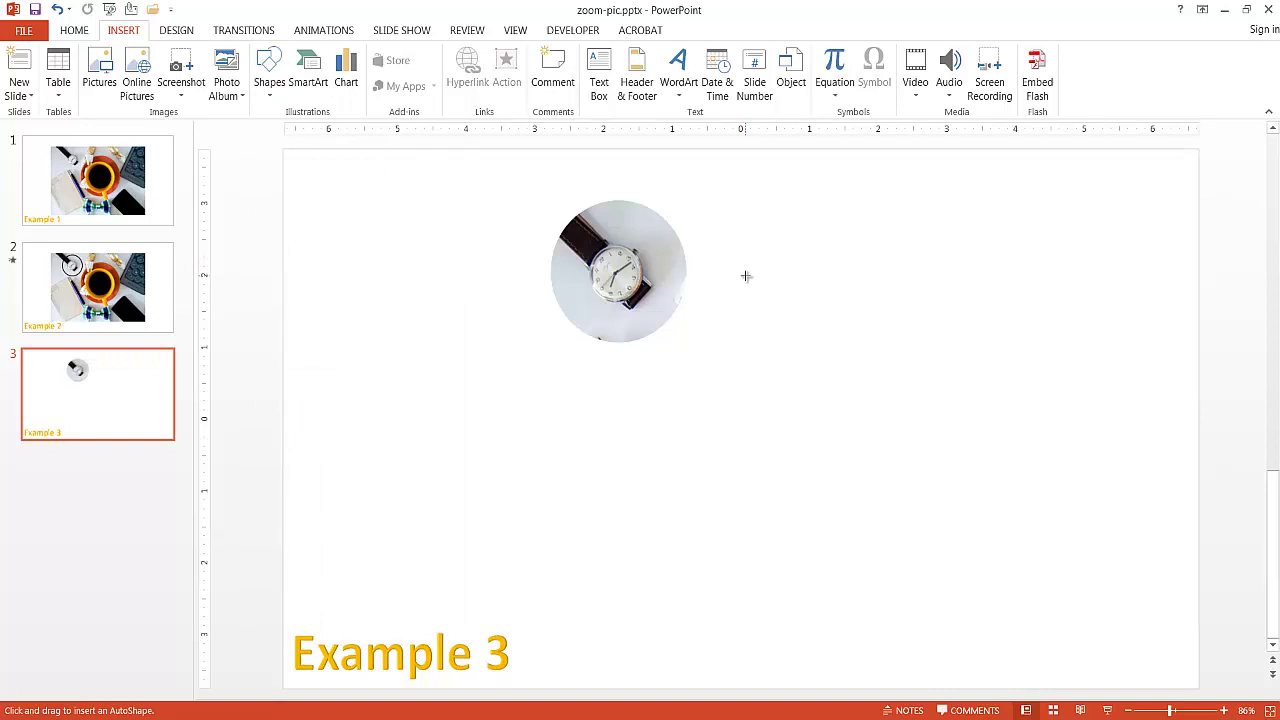
pyautogui.moveTo(745, 271)
pyautogui.mouseDown()
pyautogui.moveTo(870, 413)
pyautogui.moveTo(903, 437)
pyautogui.moveTo(871, 391)
pyautogui.moveTo(914, 443)
pyautogui.moveTo(904, 434)
pyautogui.mouseUp()
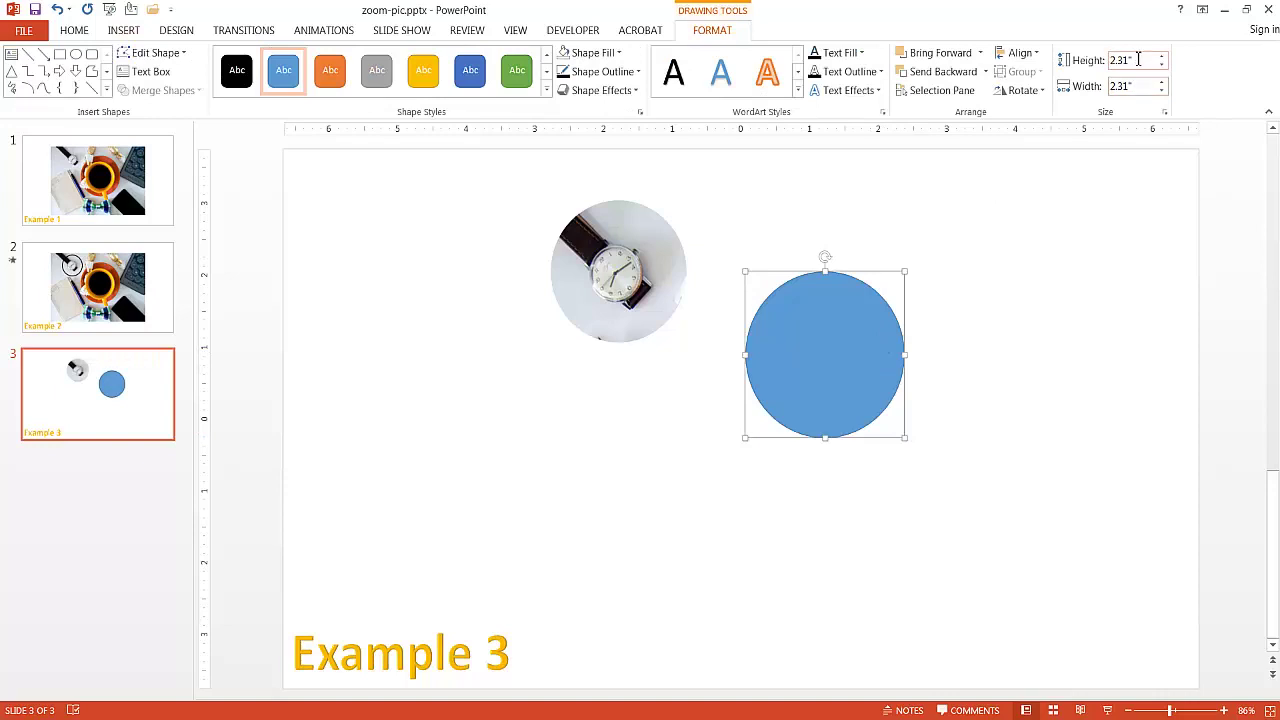
# Step: Size the oval to 1.98" height and 1.98" width
pyautogui.click(1138, 60)
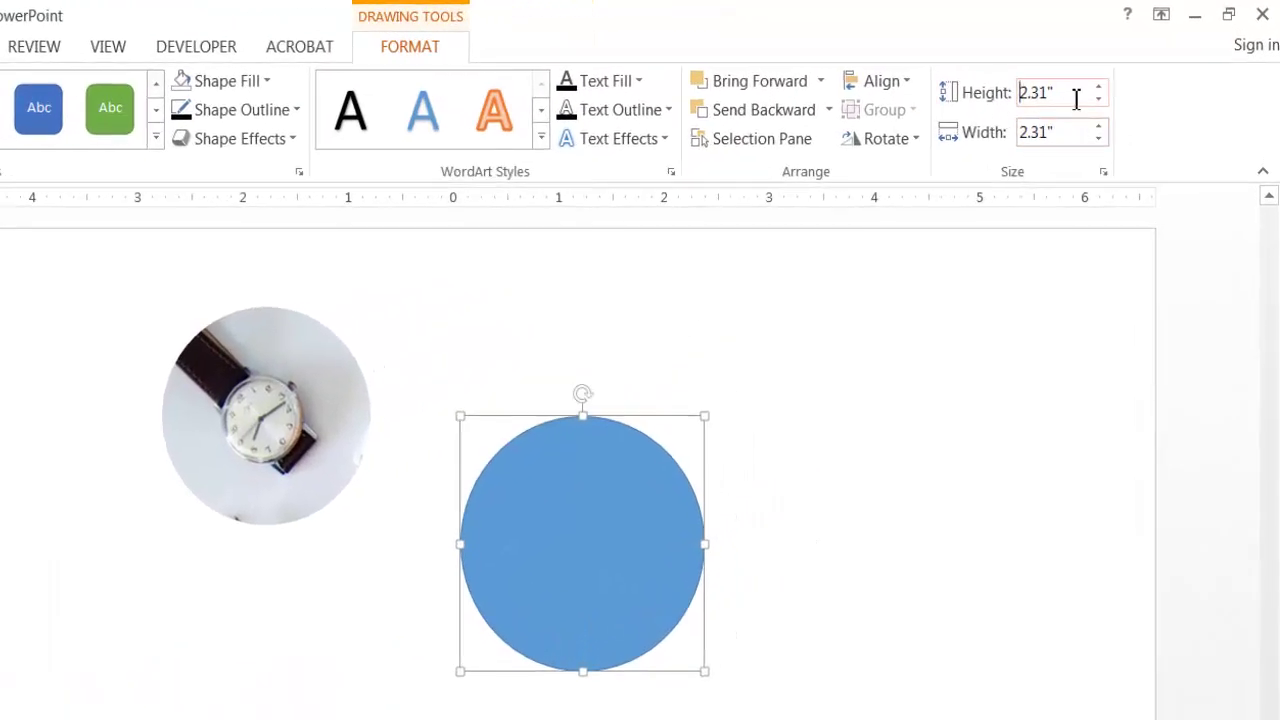
pyautogui.moveTo(1076, 98); pyautogui.dragTo(945, 80)
pyautogui.write('1')
pyautogui.click(1087, 134)
pyautogui.write('1.98')
pyautogui.press('Return')
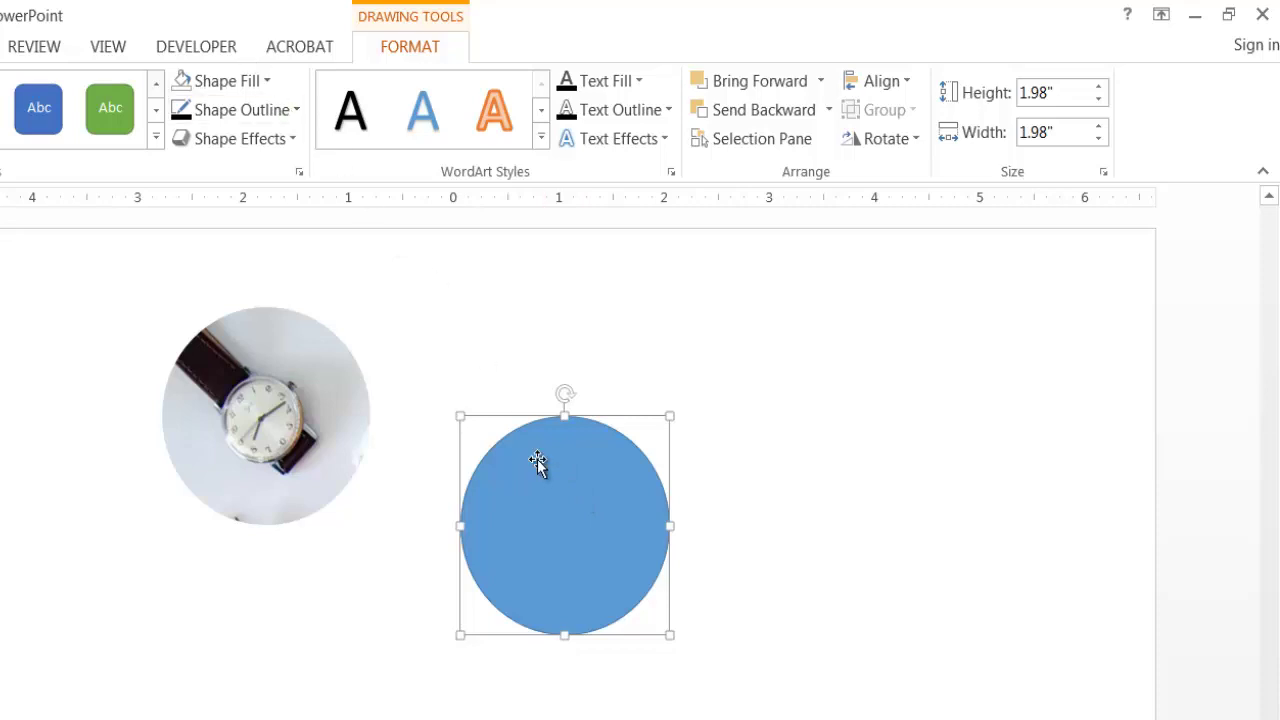
# Step: Remove the circle's fill and give it a black outline
pyautogui.click(268, 84)
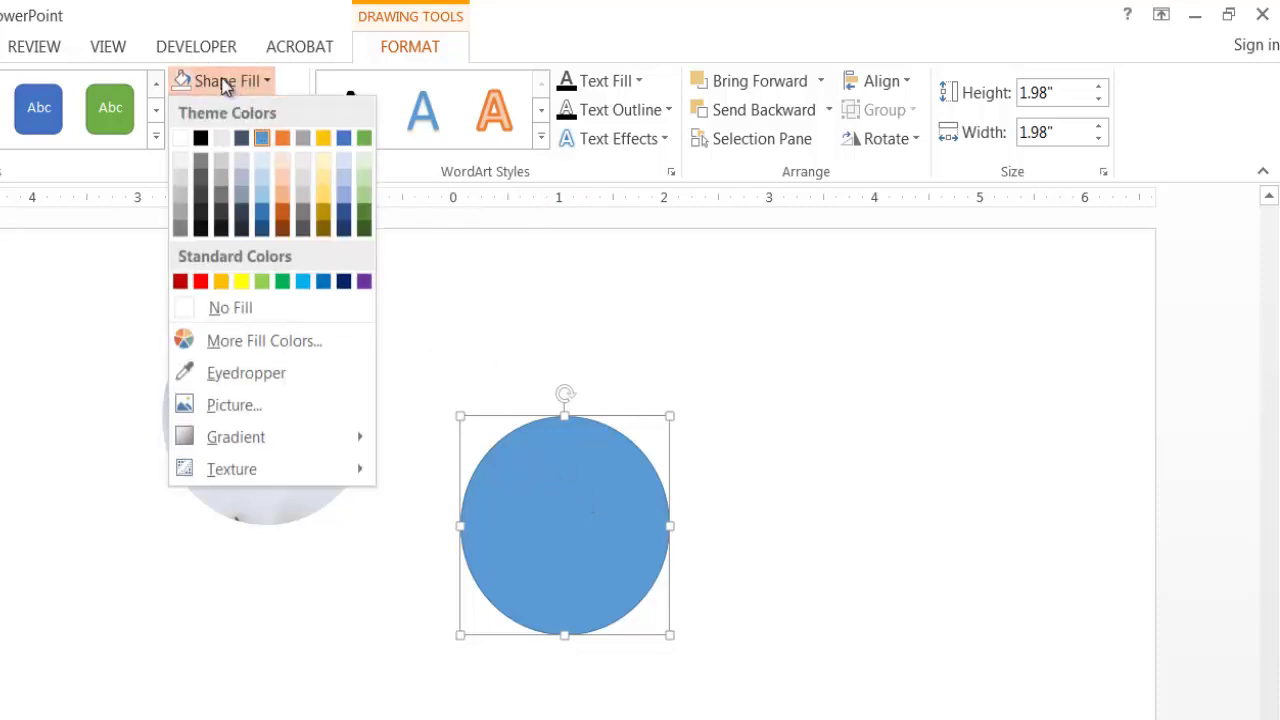
pyautogui.click(245, 311)
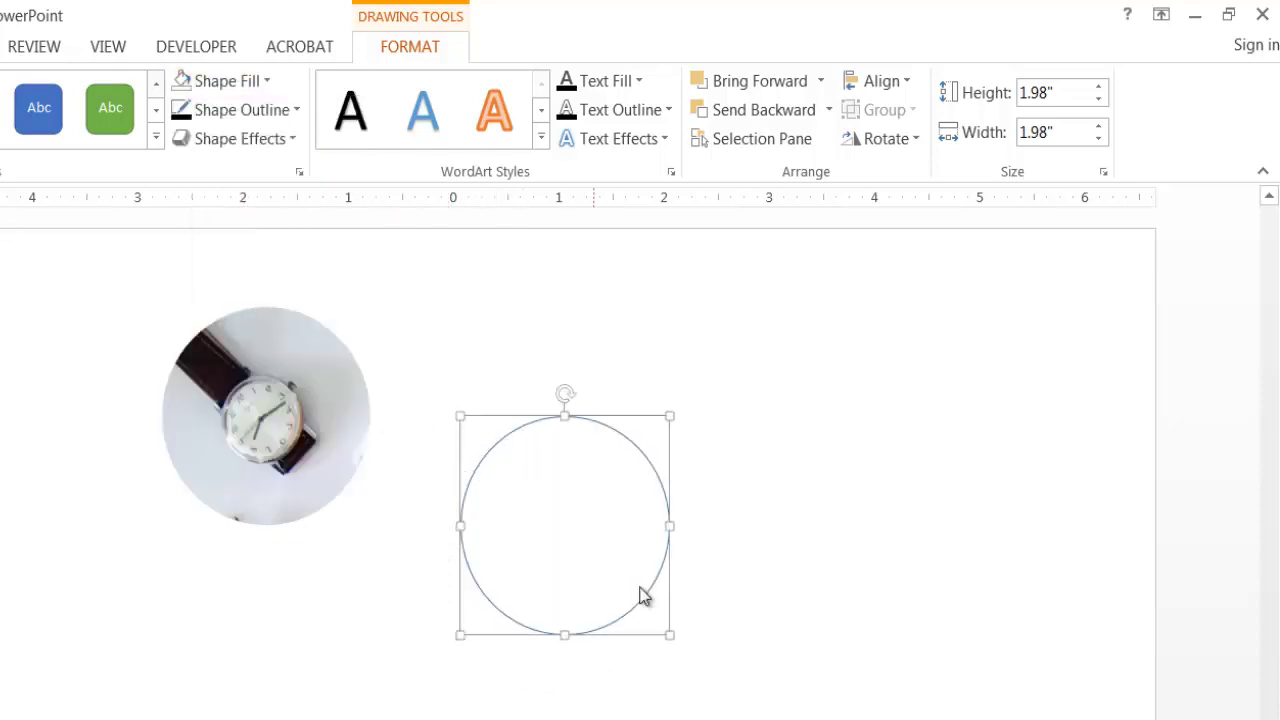
pyautogui.click(297, 108)
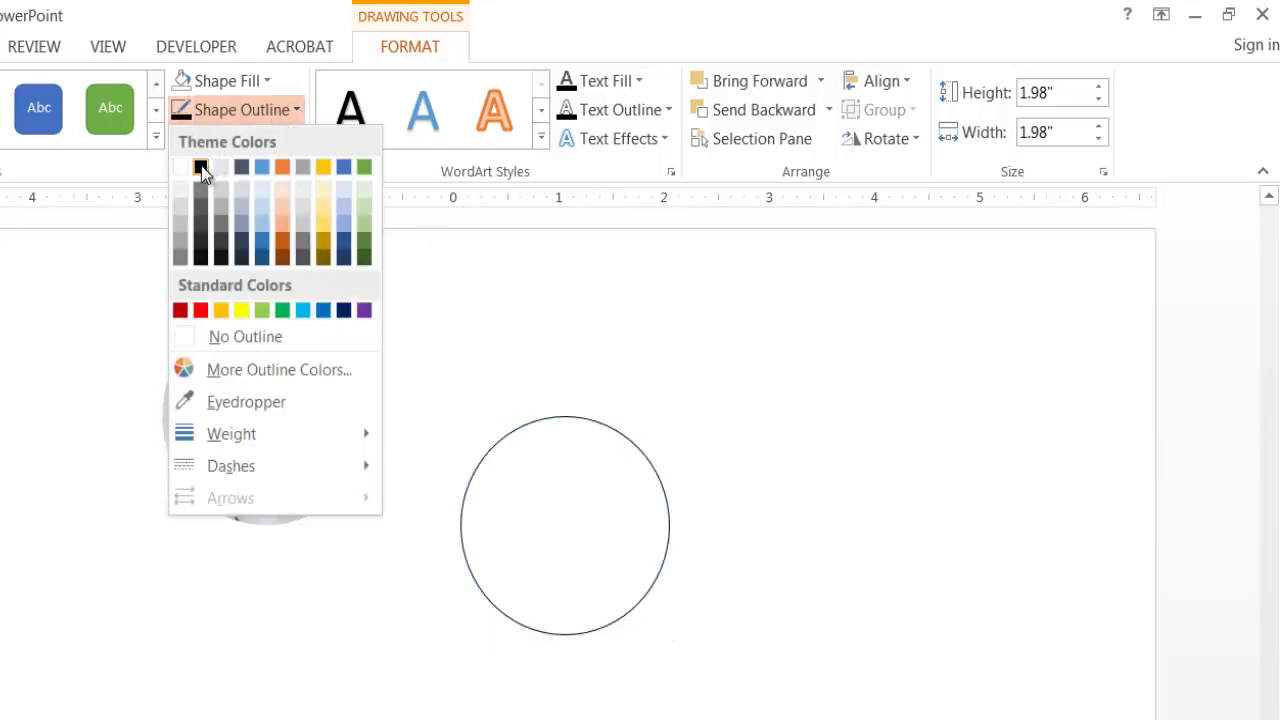
pyautogui.click(200, 166)
# Step: Set the circle's outline weight to 4½ pt
pyautogui.click(295, 108)
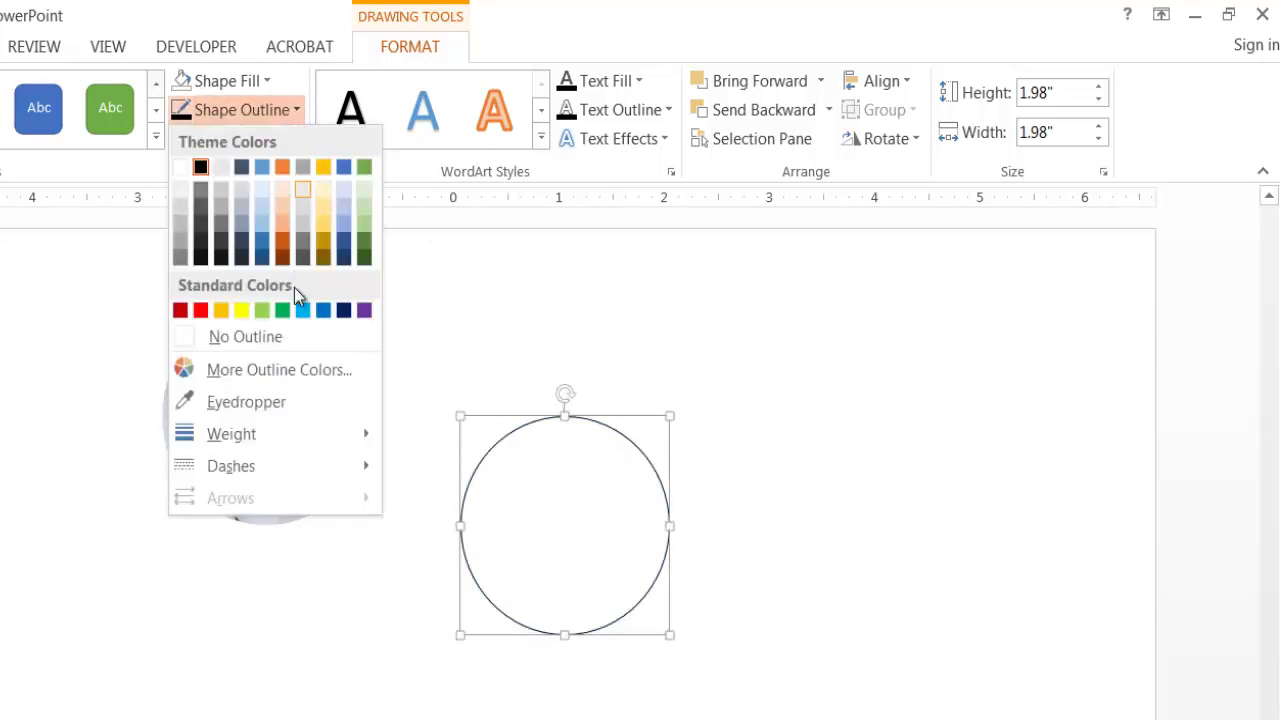
pyautogui.moveTo(300, 433)
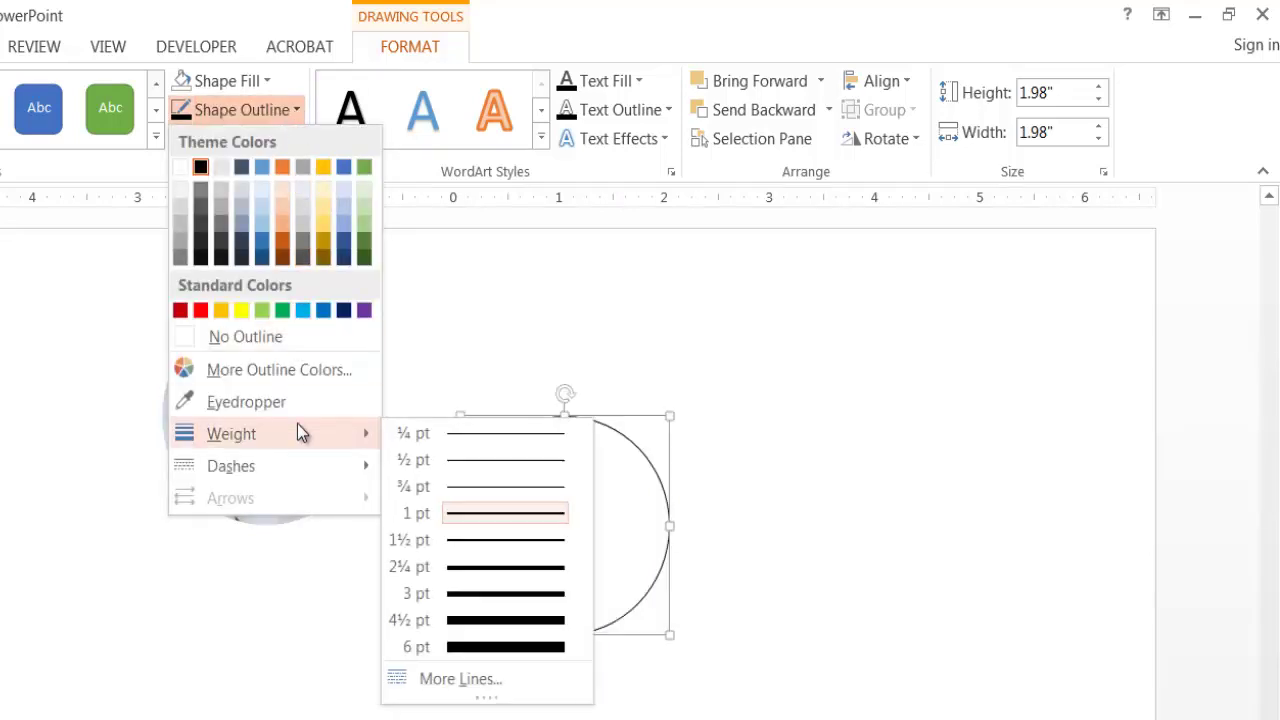
pyautogui.click(512, 617)
pyautogui.click(558, 539)
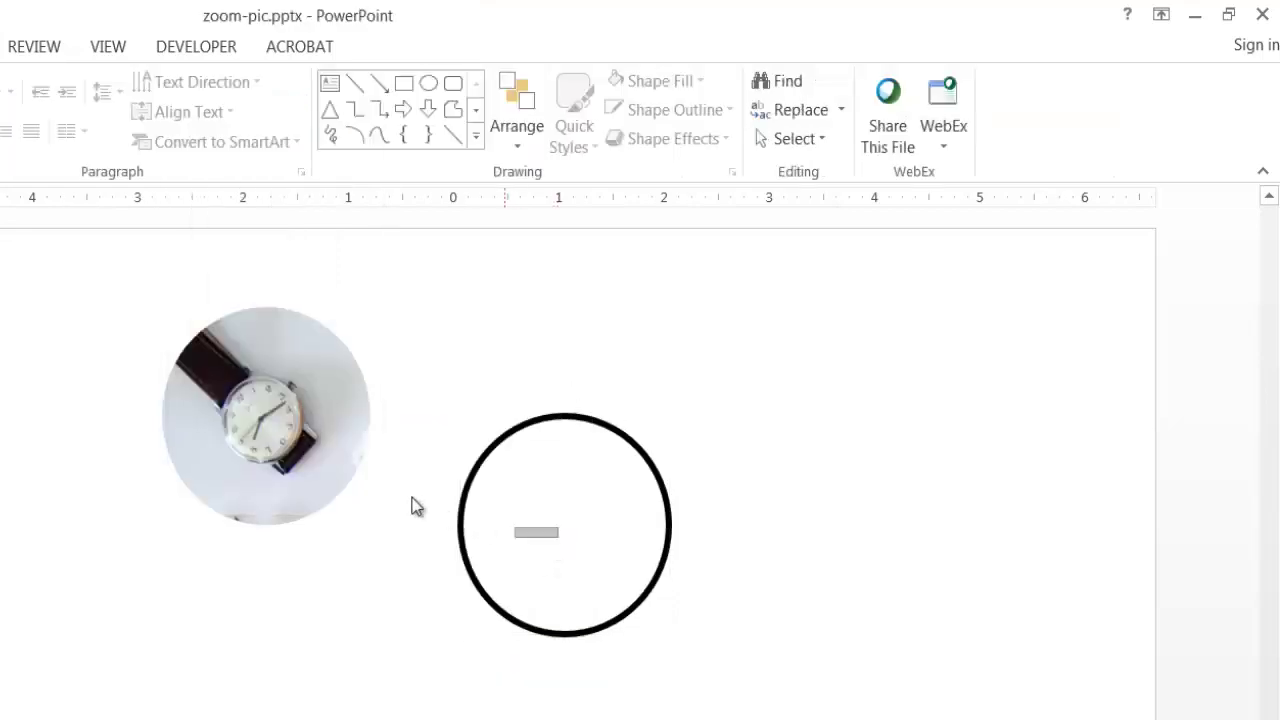
# Step: Place the black ring over the watch picture, then select and copy both objects
pyautogui.moveTo(476, 469); pyautogui.dragTo(178, 361)
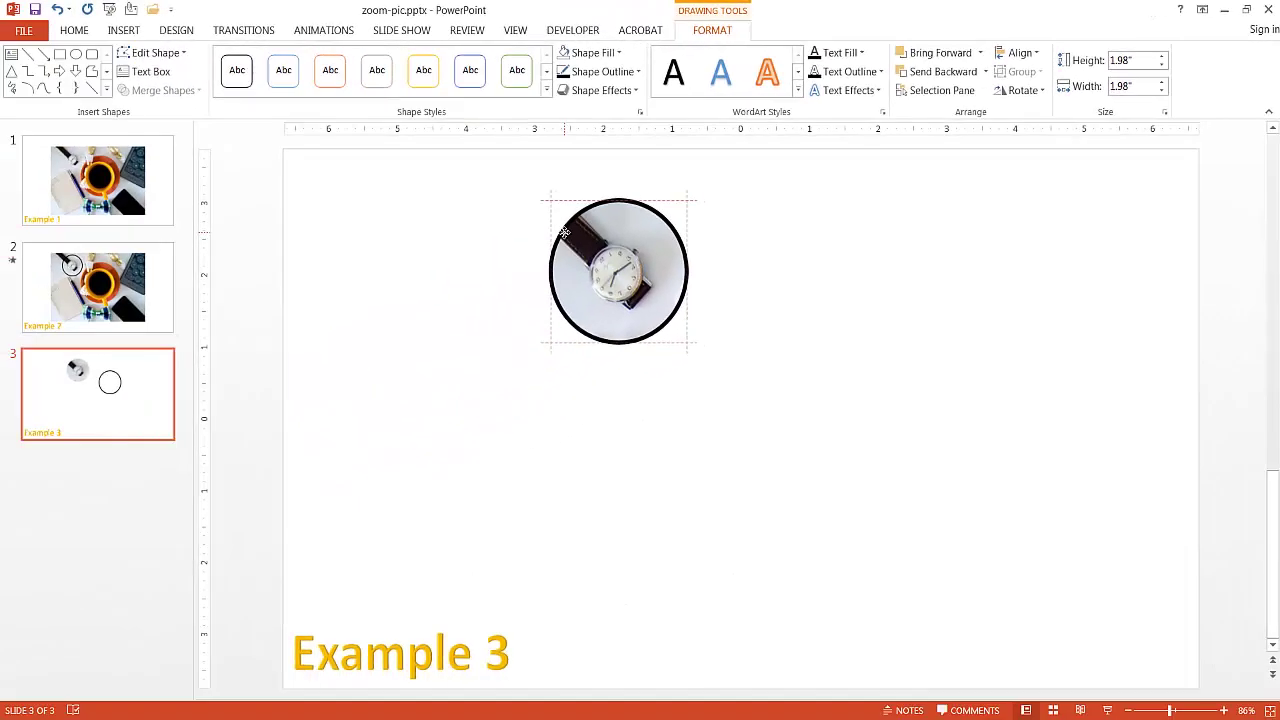
pyautogui.moveTo(565, 232); pyautogui.dragTo(565, 232)
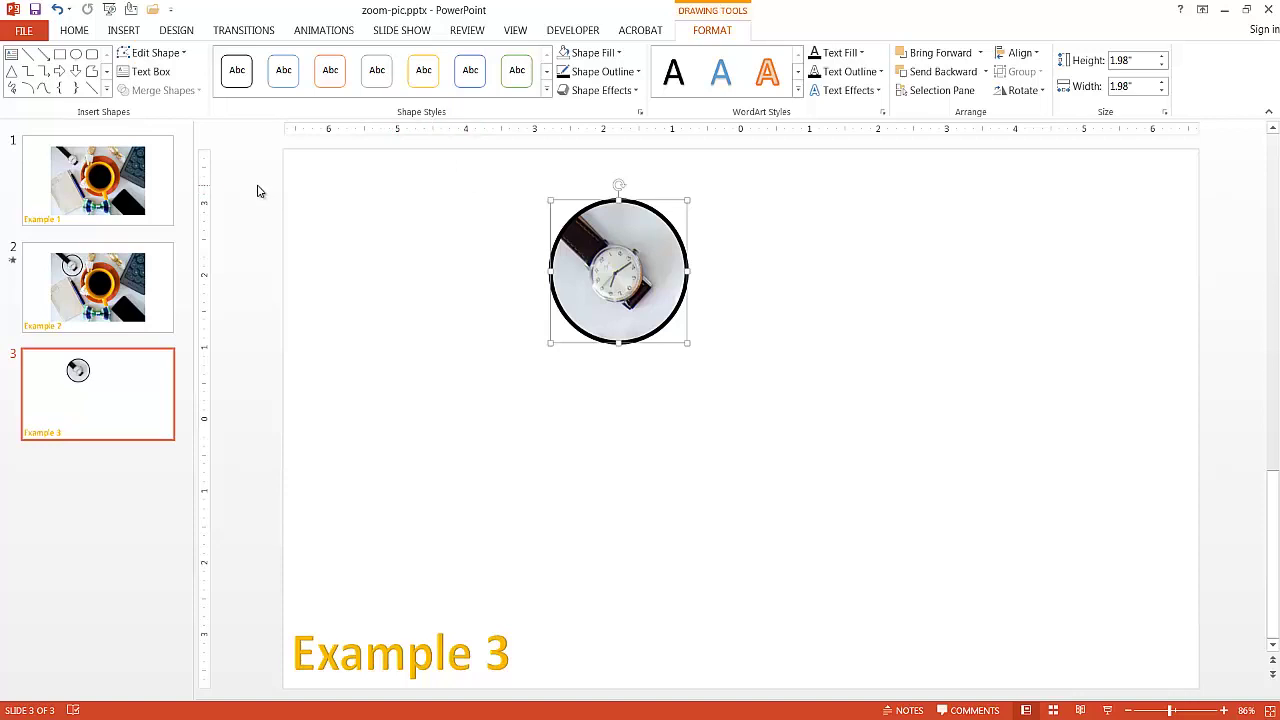
pyautogui.moveTo(252, 190); pyautogui.dragTo(874, 400)
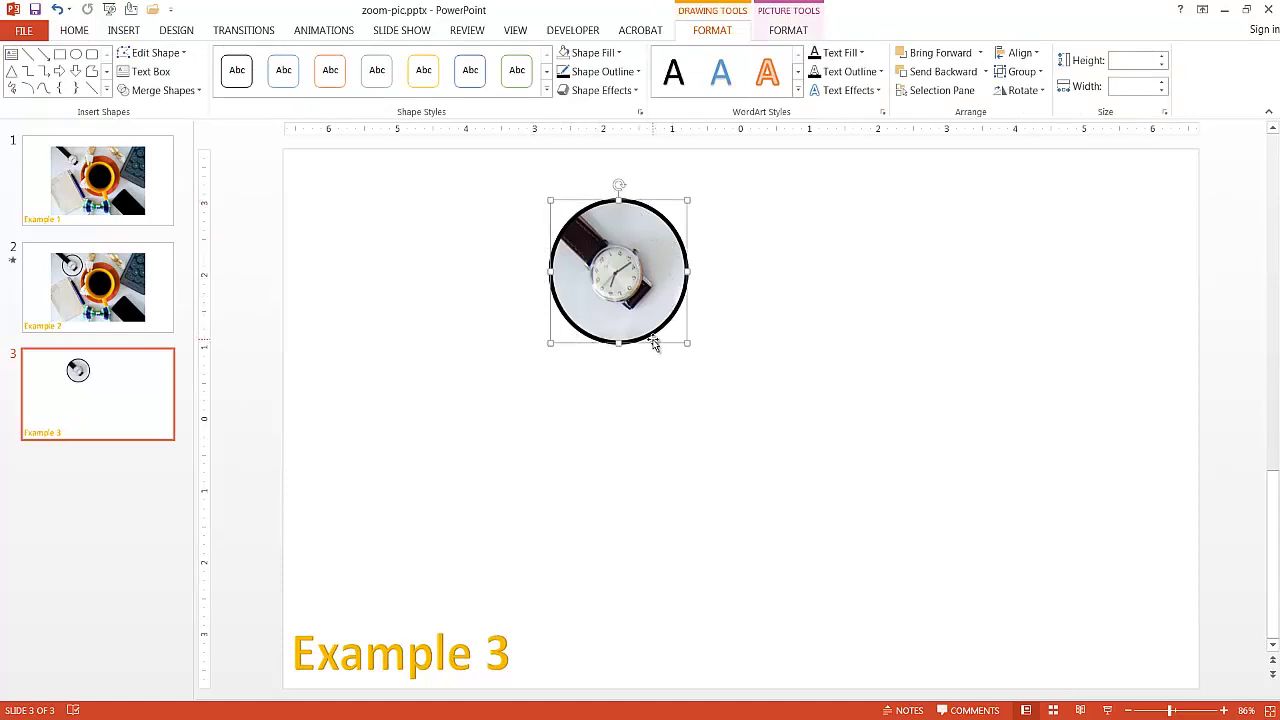
pyautogui.hotkey('ctrl', 'c')
# Step: Paste the circled watch onto slide 1 and position it over the photo's watch
pyautogui.click(86, 188)
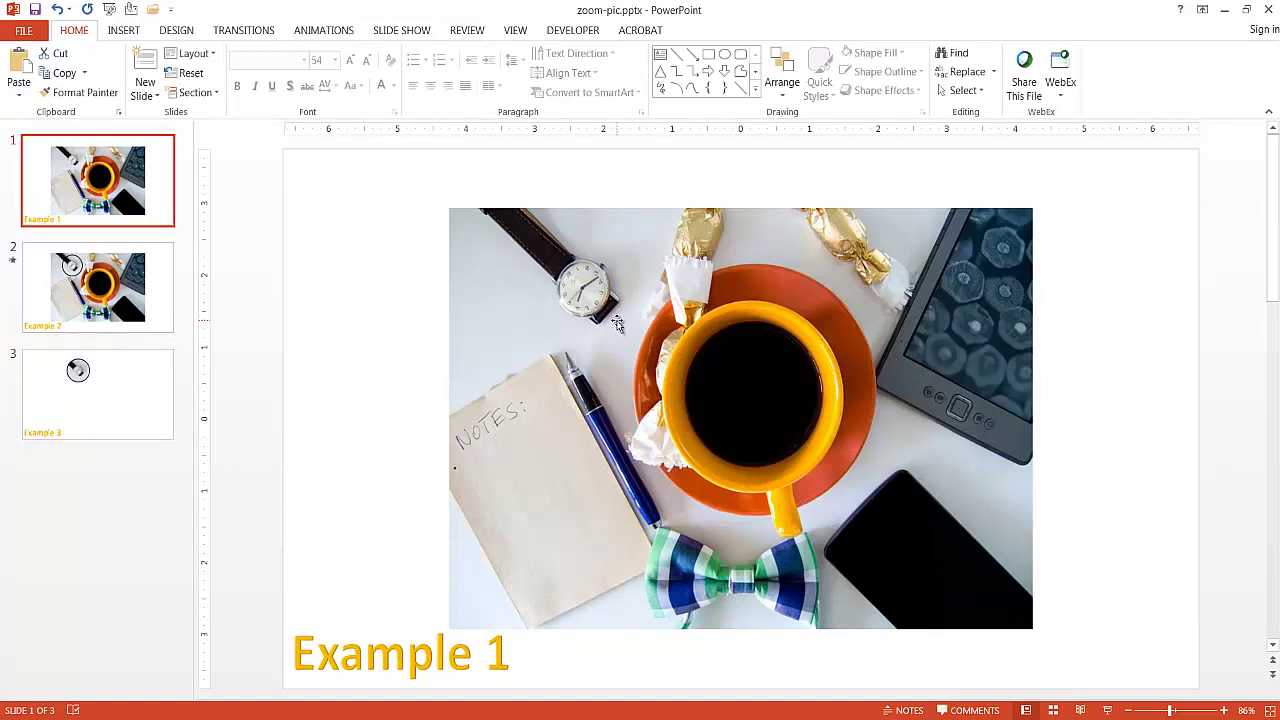
pyautogui.hotkey('ctrl', 'v')
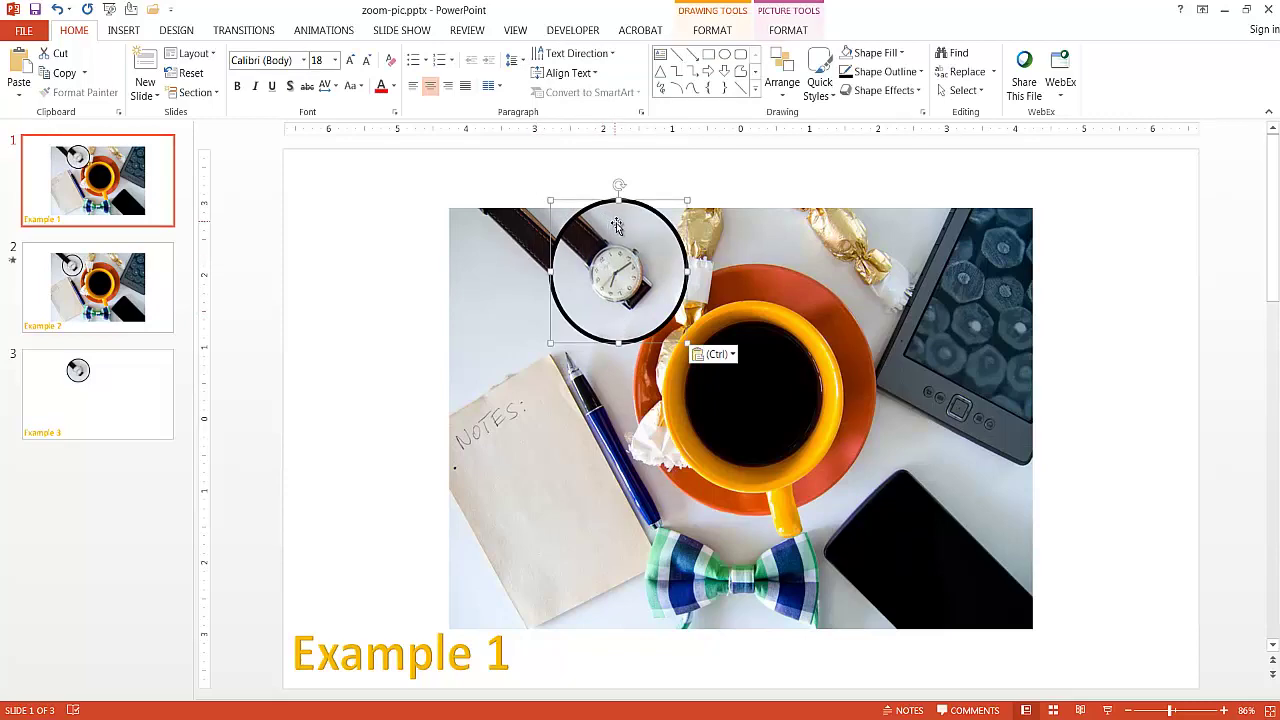
pyautogui.moveTo(617, 226)
pyautogui.mouseDown()
pyautogui.moveTo(616, 192)
pyautogui.moveTo(649, 165)
pyautogui.moveTo(598, 212)
pyautogui.moveTo(608, 245)
pyautogui.moveTo(603, 234)
pyautogui.moveTo(491, 323)
pyautogui.moveTo(471, 360)
pyautogui.moveTo(494, 291)
pyautogui.moveTo(606, 248)
pyautogui.moveTo(543, 266)
pyautogui.moveTo(469, 356)
pyautogui.mouseUp()
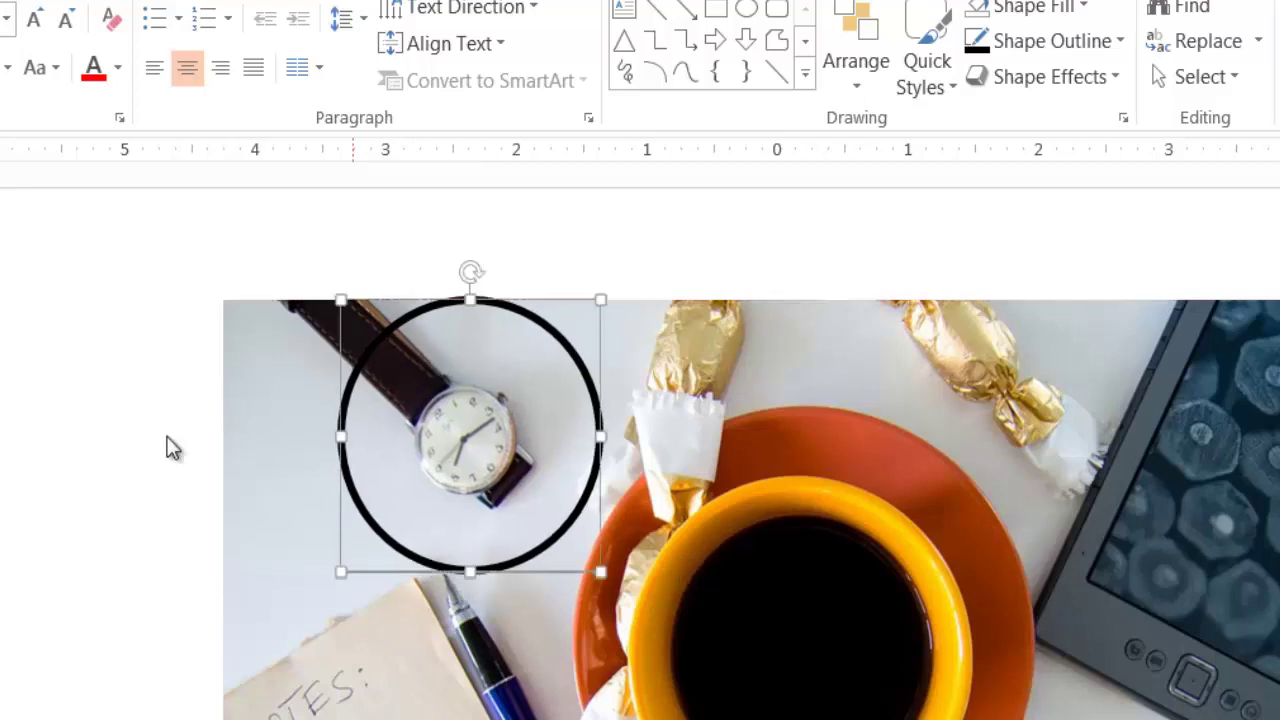
pyautogui.click(37, 527)
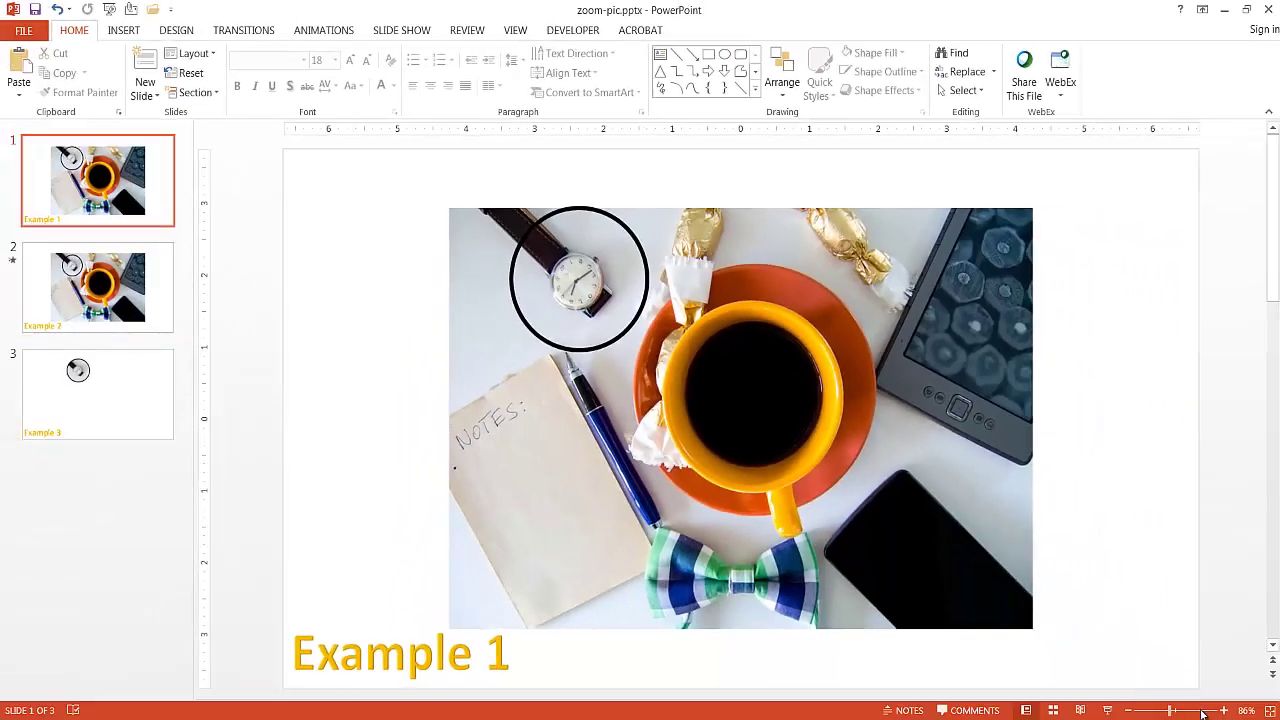
pyautogui.click(1224, 711)
pyautogui.click(1224, 711)
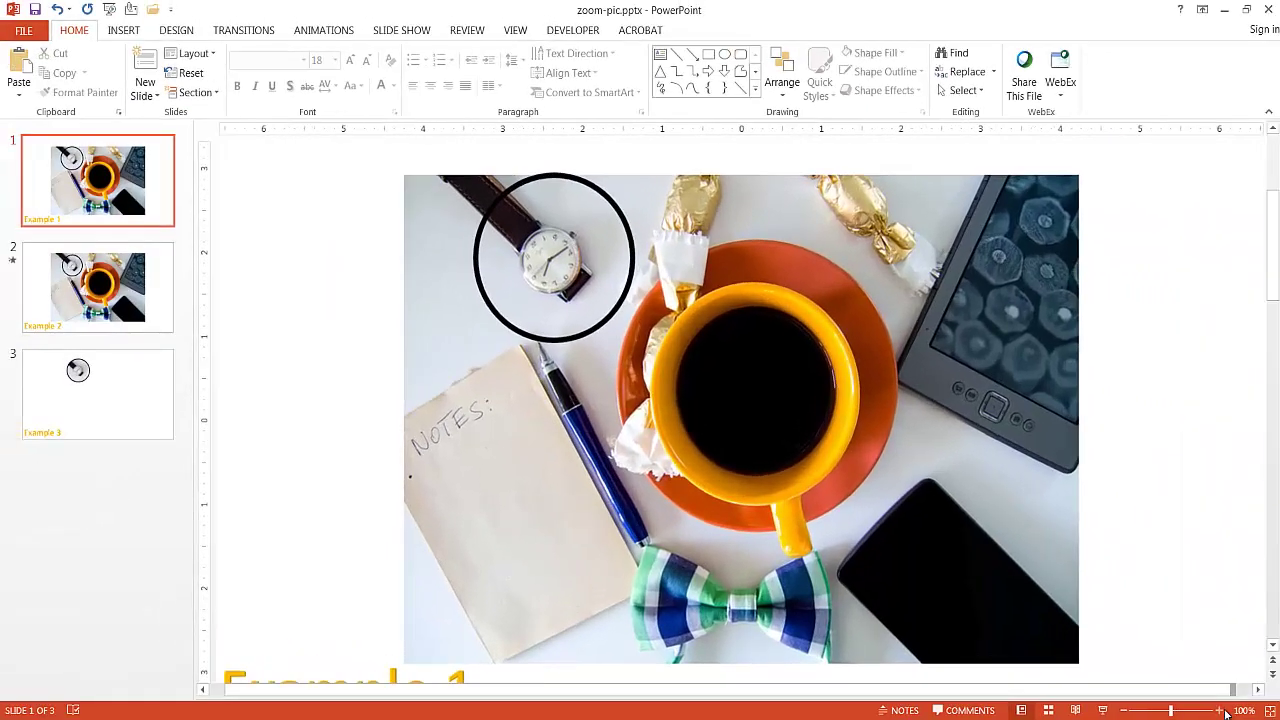
pyautogui.click(1224, 711)
pyautogui.click(1224, 711)
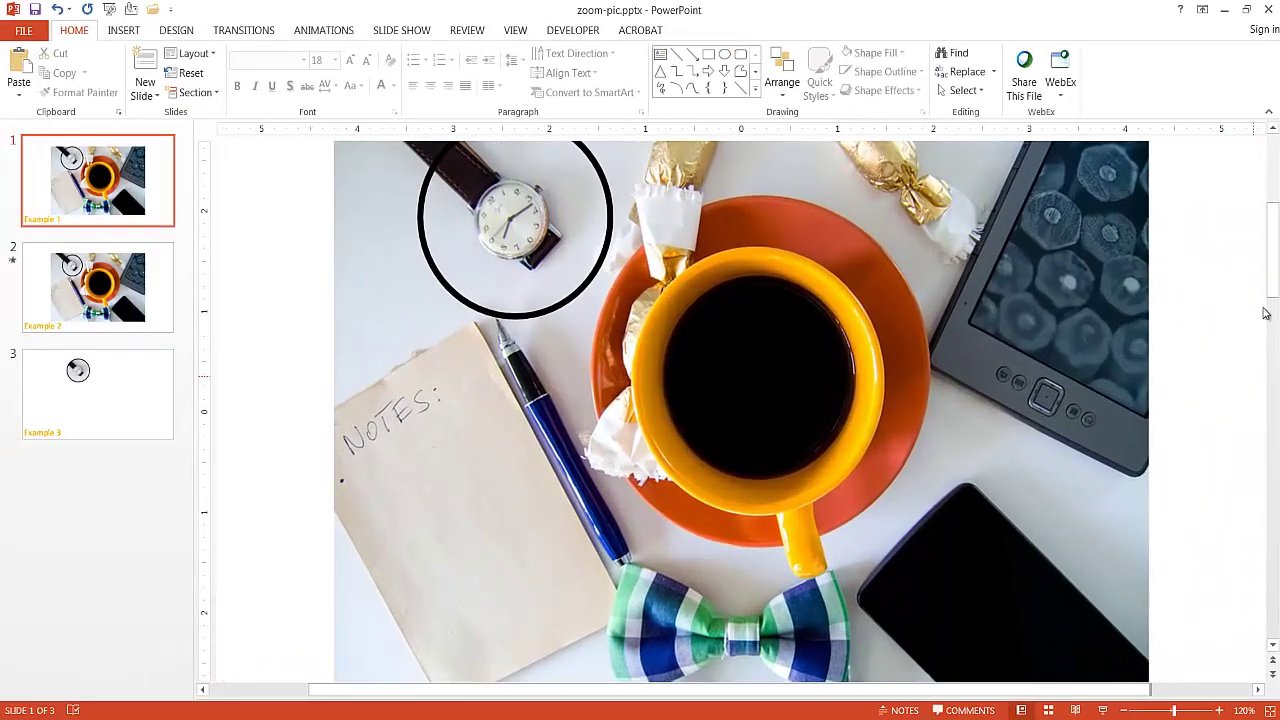
pyautogui.moveTo(1274, 272); pyautogui.dragTo(1274, 240)
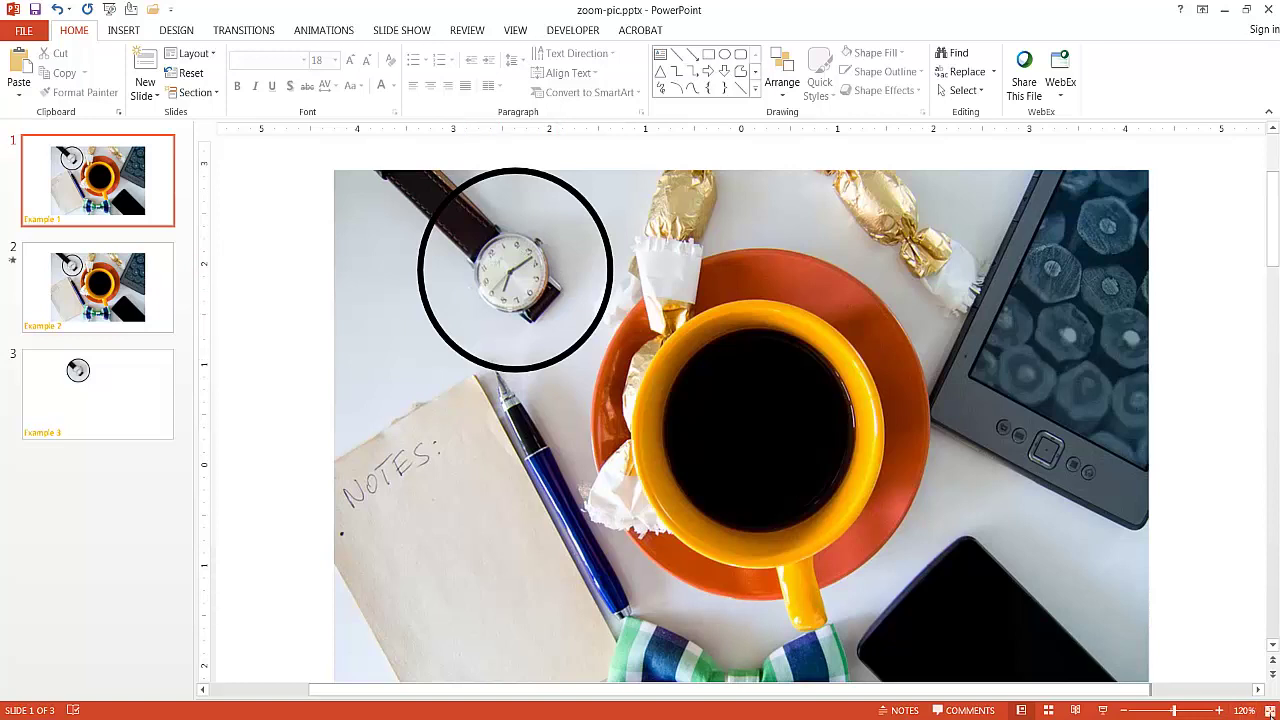
pyautogui.click(1269, 710)
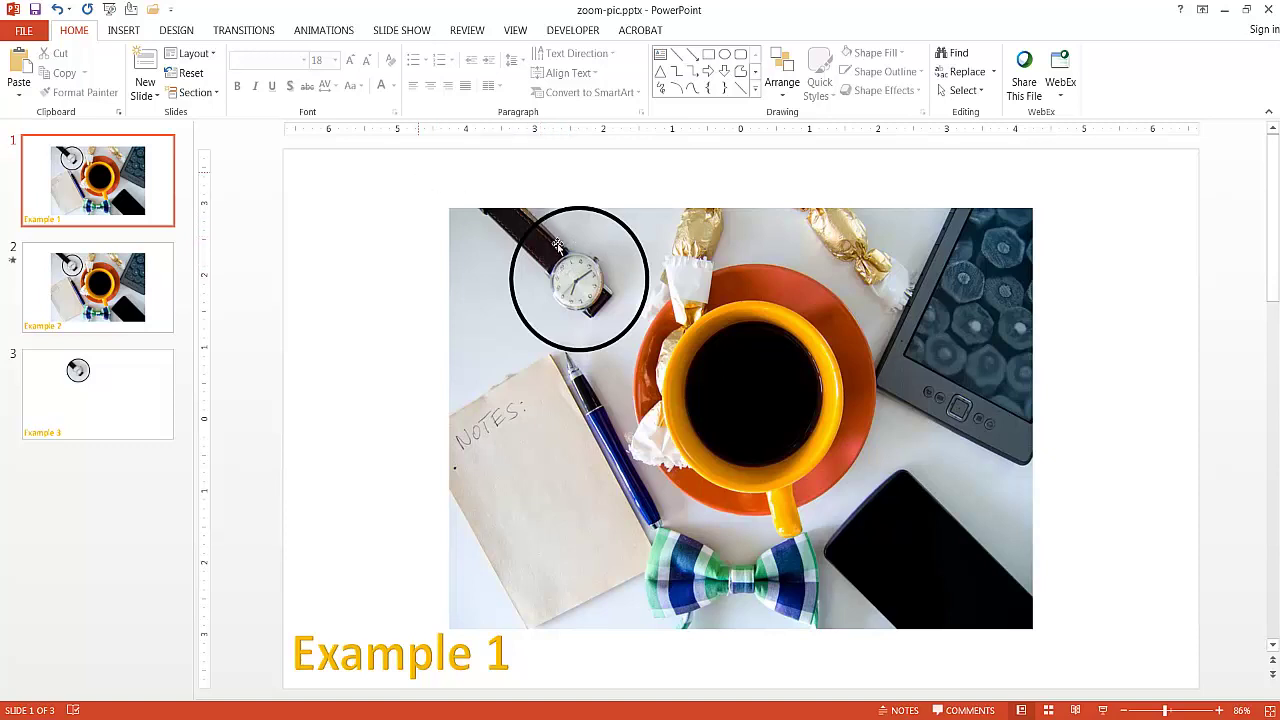
# Step: Try a Grow/Shrink emphasis on the circled watch alone, then undo it
pyautogui.click(536, 230)
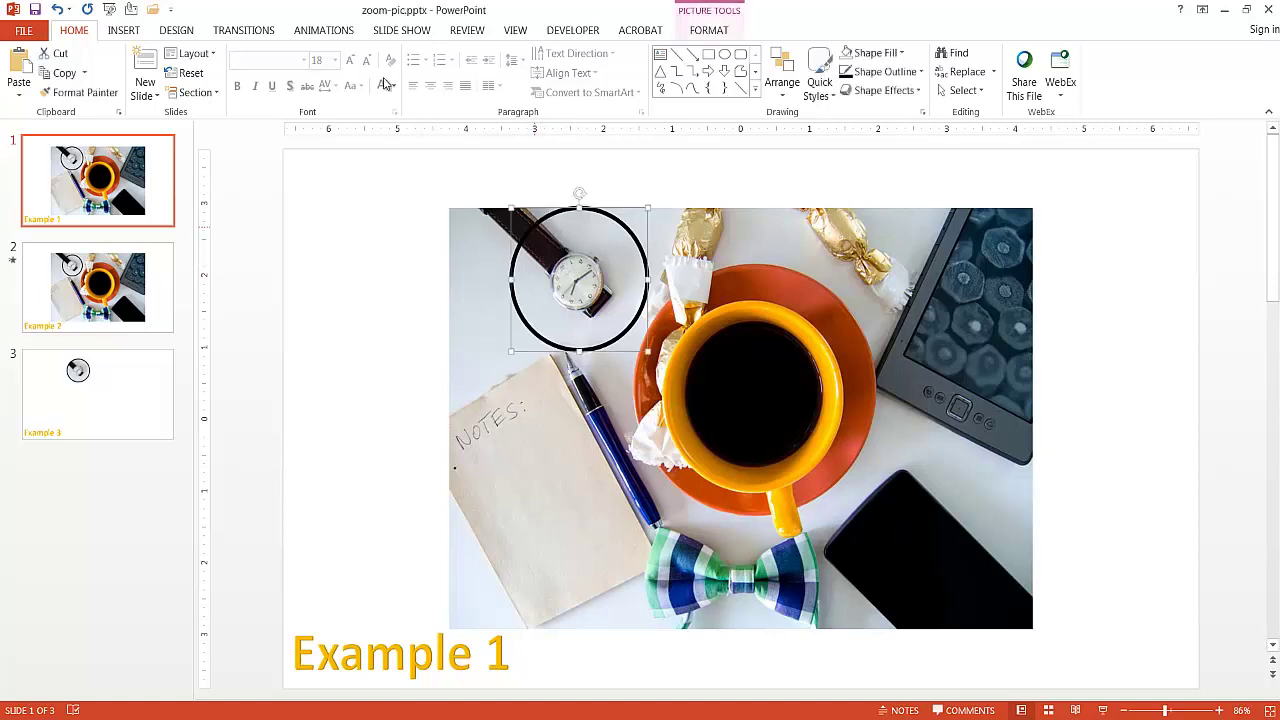
pyautogui.click(323, 32)
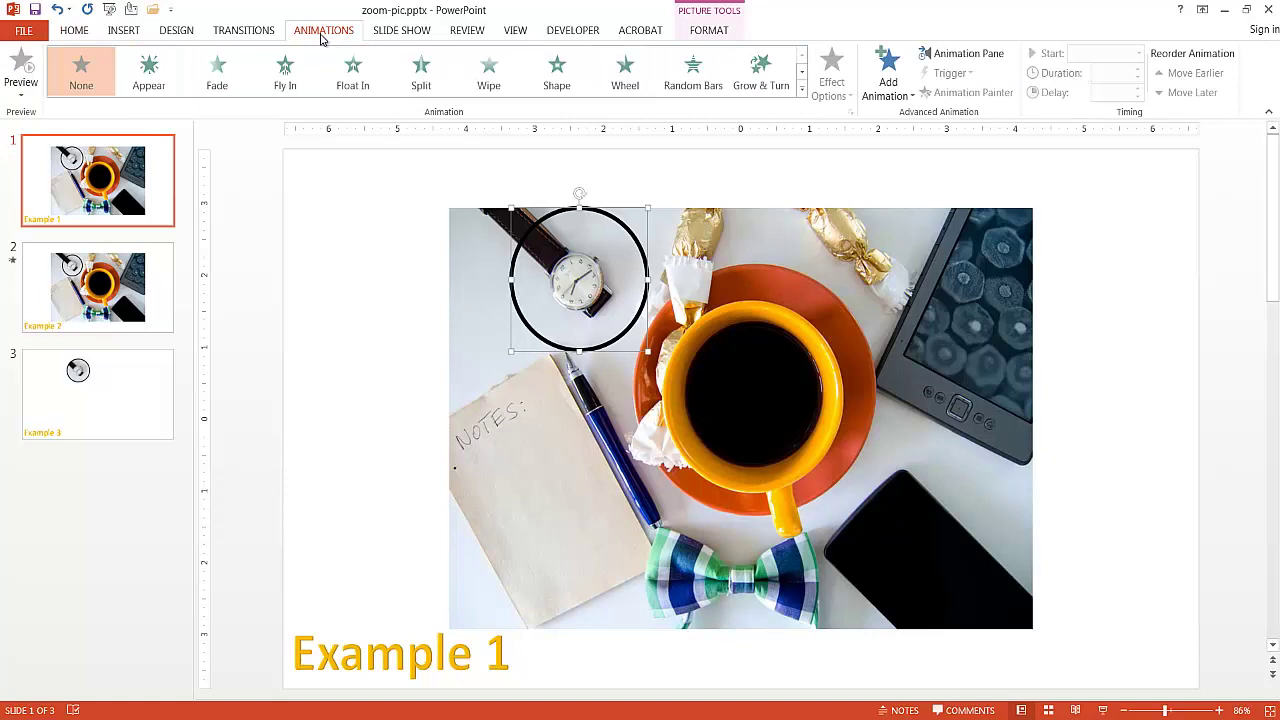
pyautogui.click(882, 92)
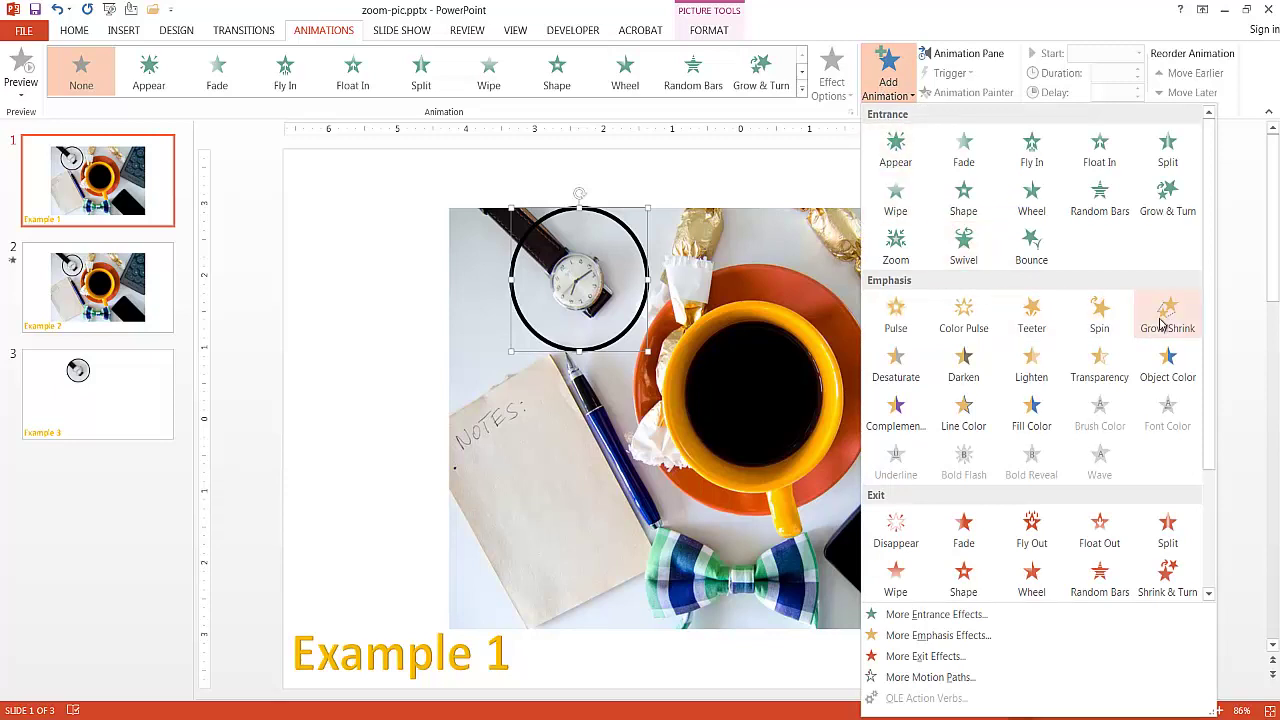
pyautogui.click(1167, 318)
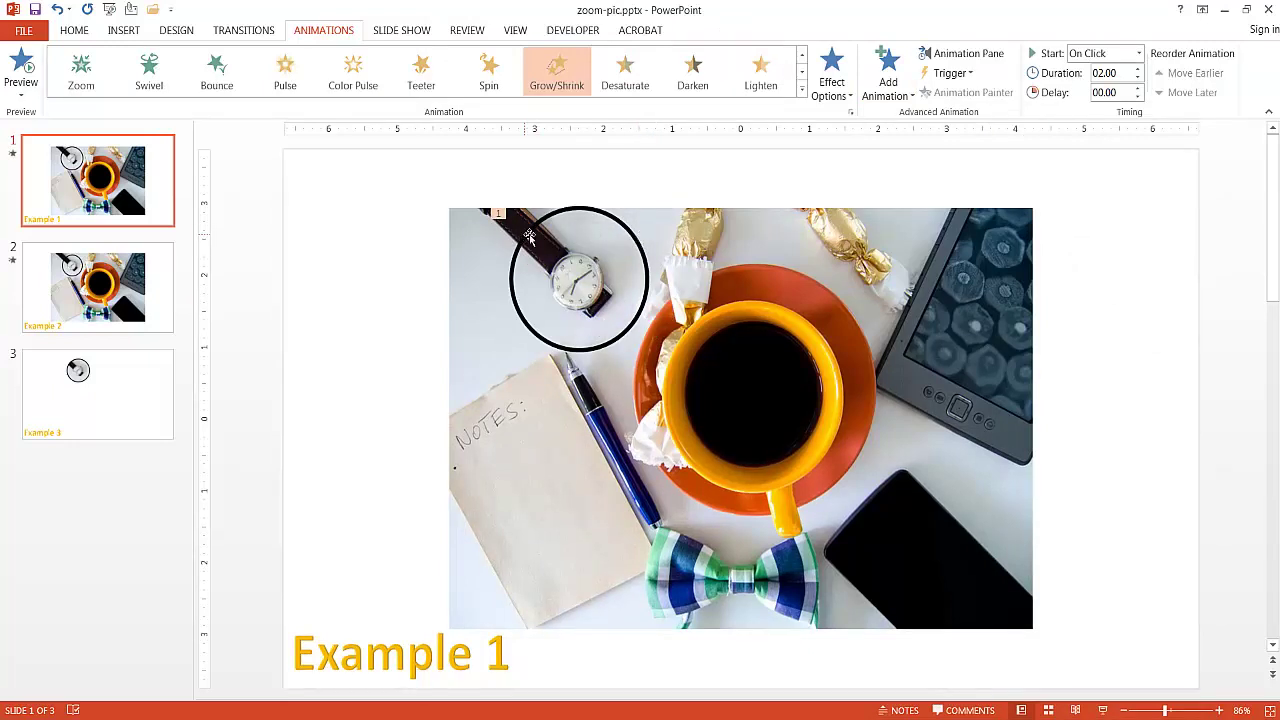
pyautogui.hotkey('ctrl', 'z')
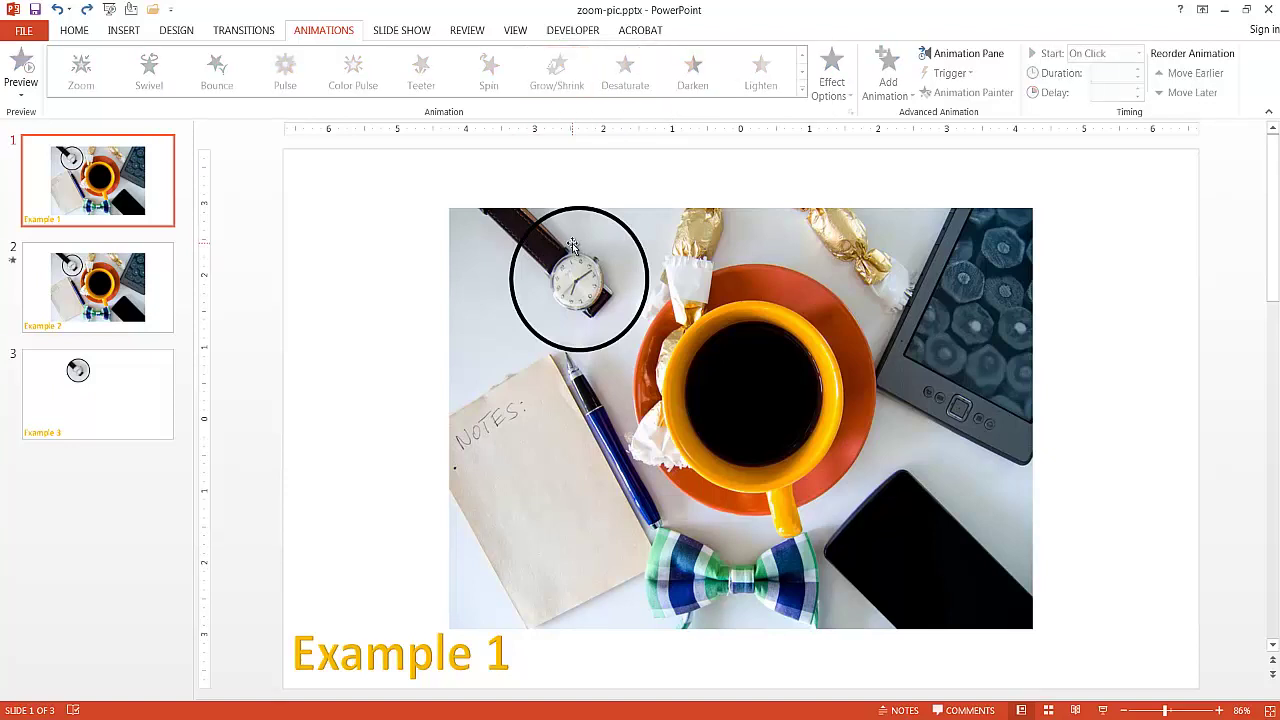
# Step: Apply the Grow/Shrink emphasis to the photo and circle together
pyautogui.click(537, 242)
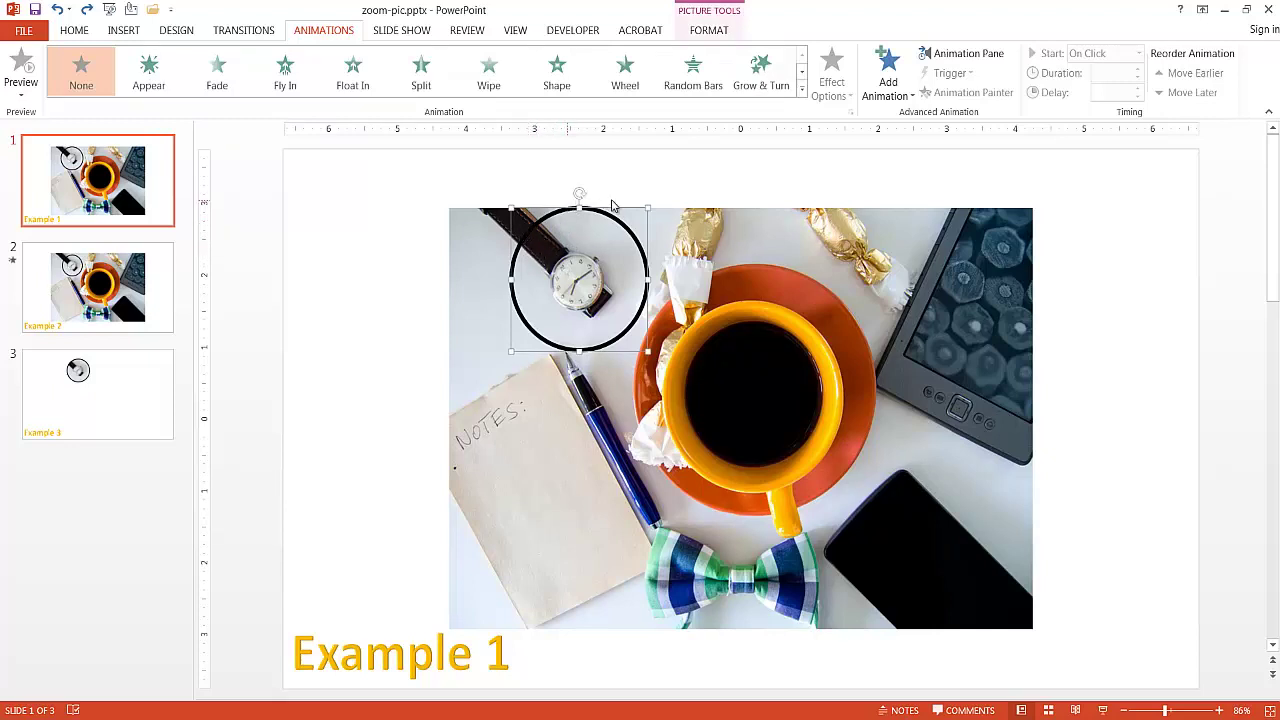
pyautogui.click(377, 271)
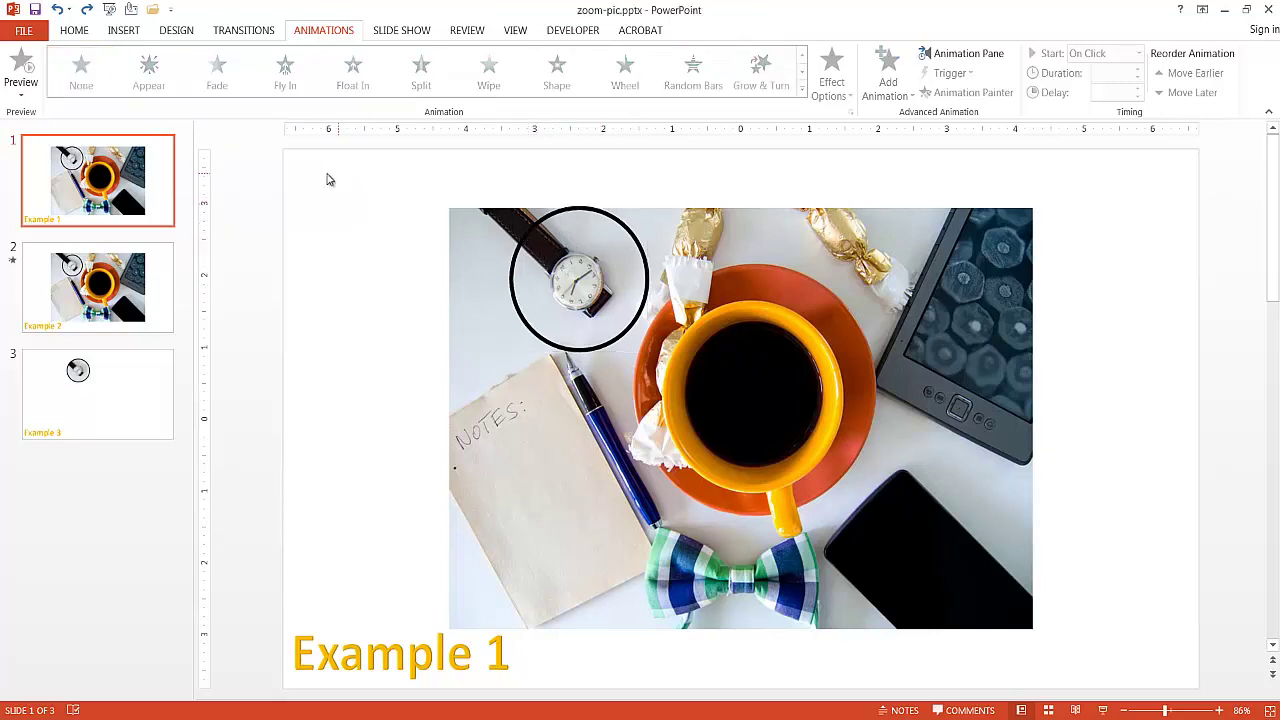
pyautogui.moveTo(322, 172)
pyautogui.mouseDown()
pyautogui.moveTo(652, 327)
pyautogui.moveTo(730, 394)
pyautogui.mouseUp()
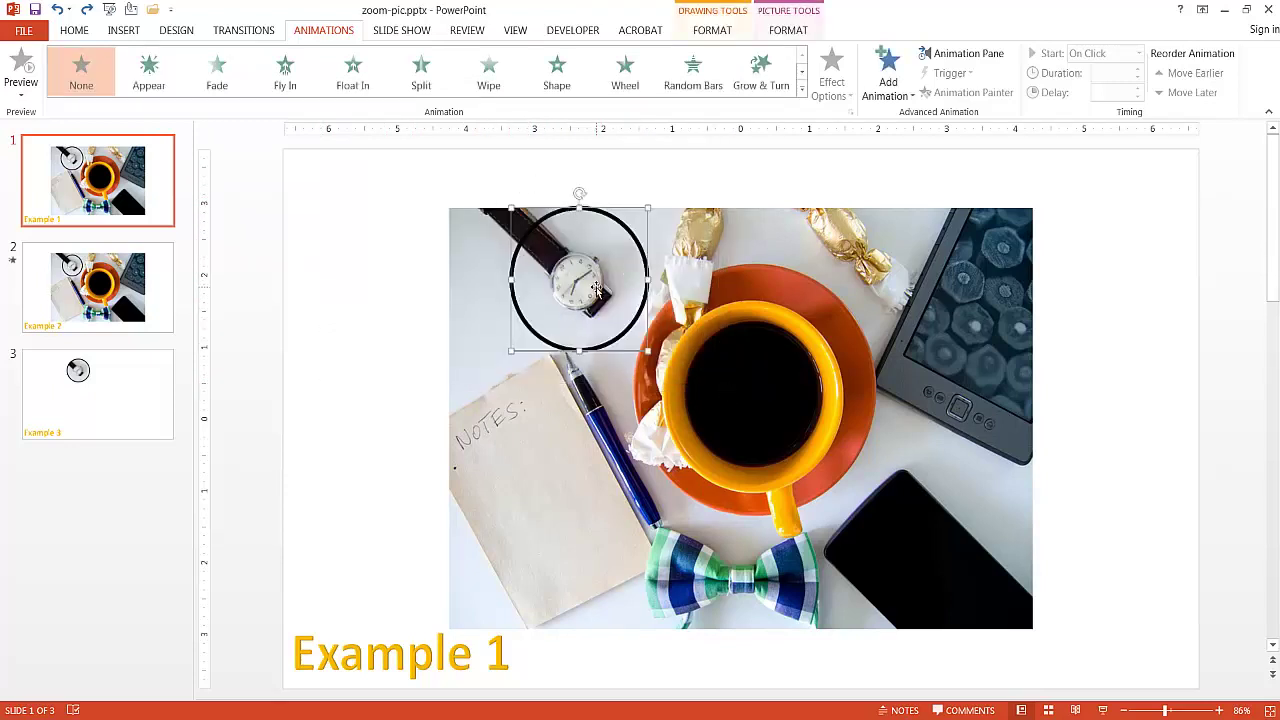
pyautogui.click(897, 95)
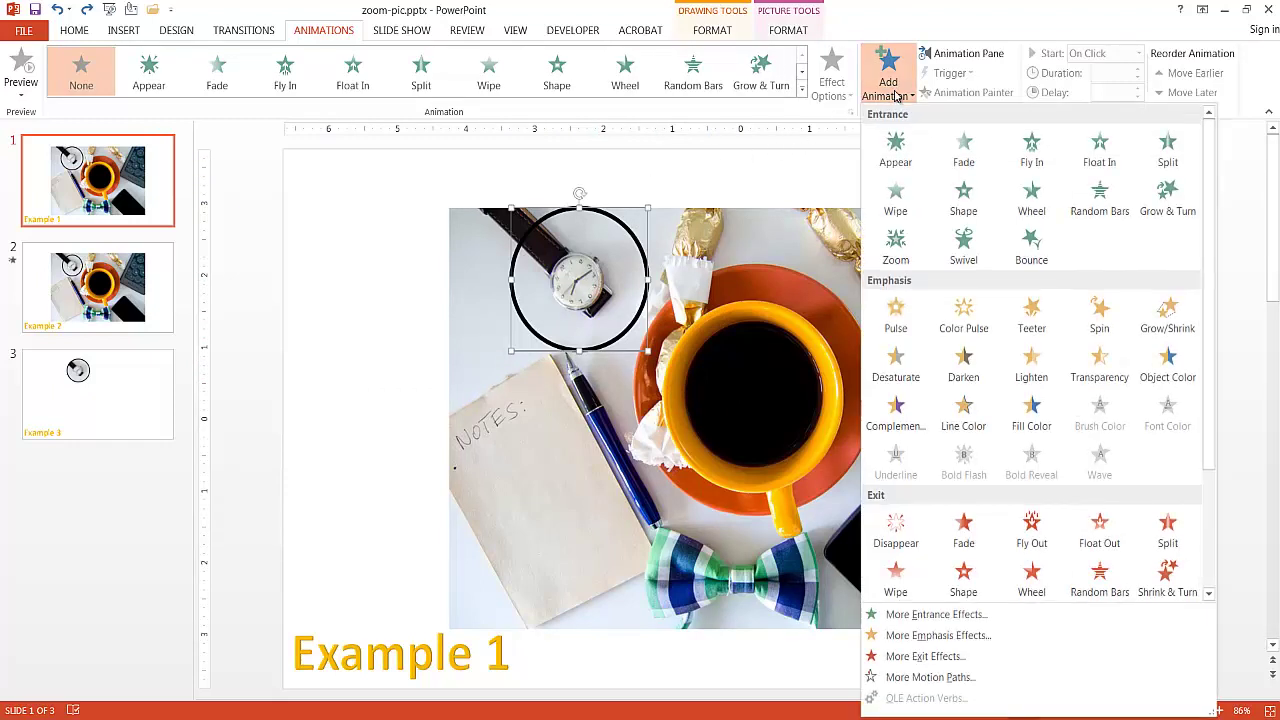
pyautogui.click(1164, 318)
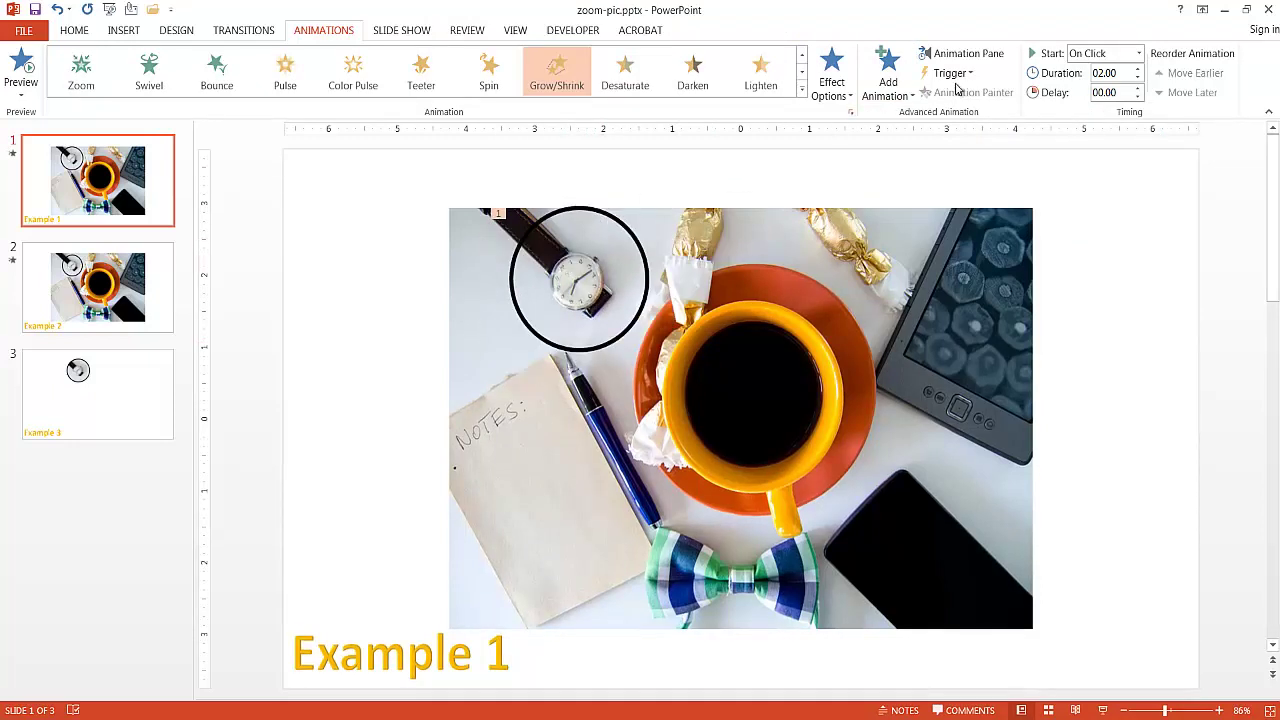
pyautogui.click(985, 60)
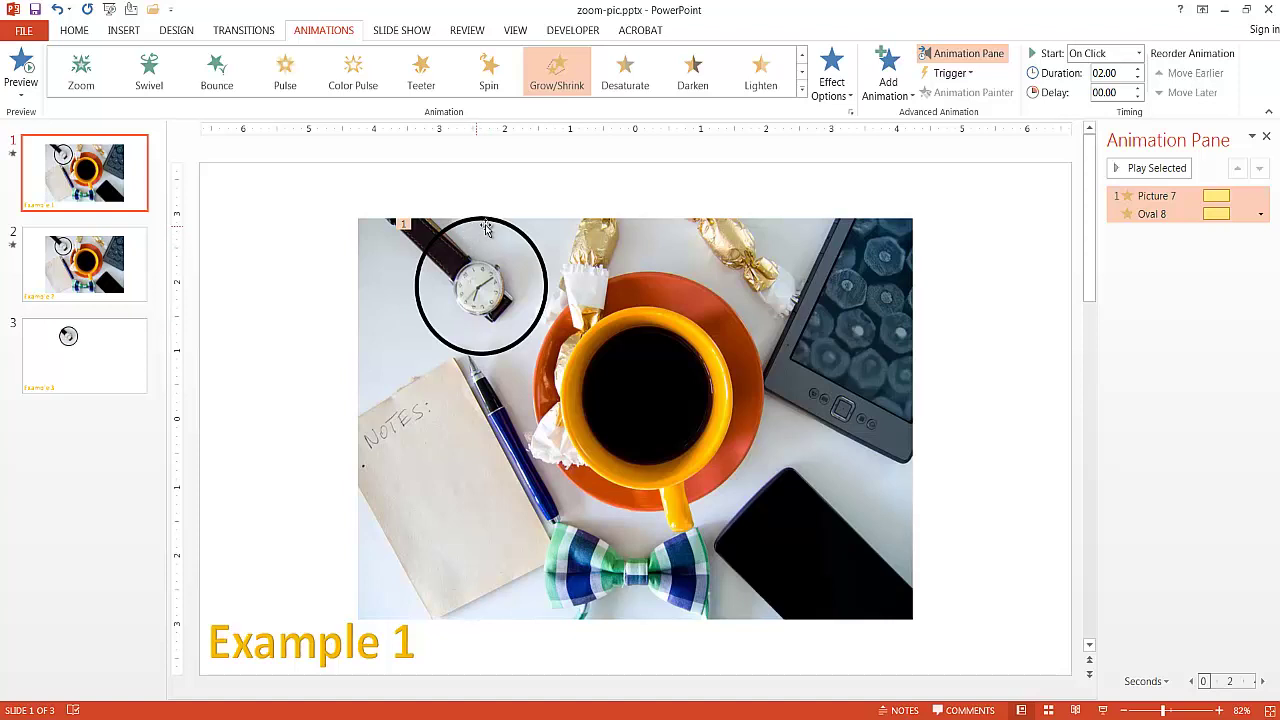
pyautogui.click(545, 283)
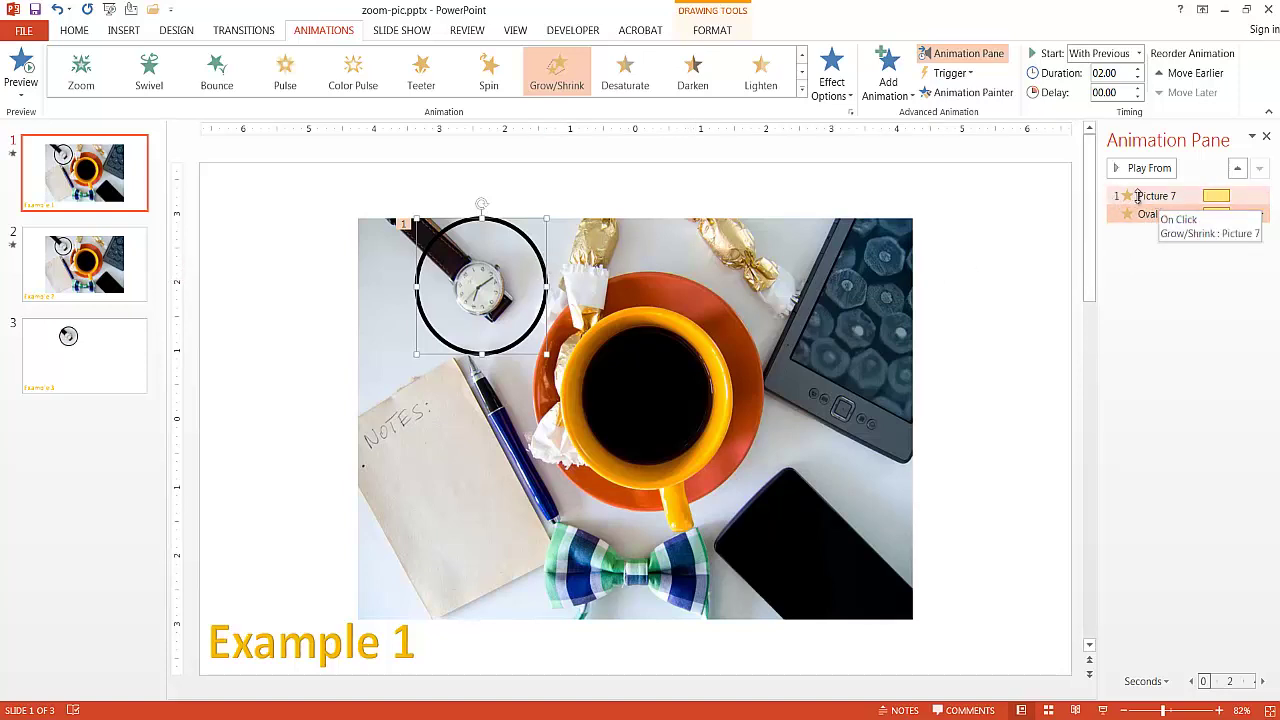
pyautogui.click(1140, 195)
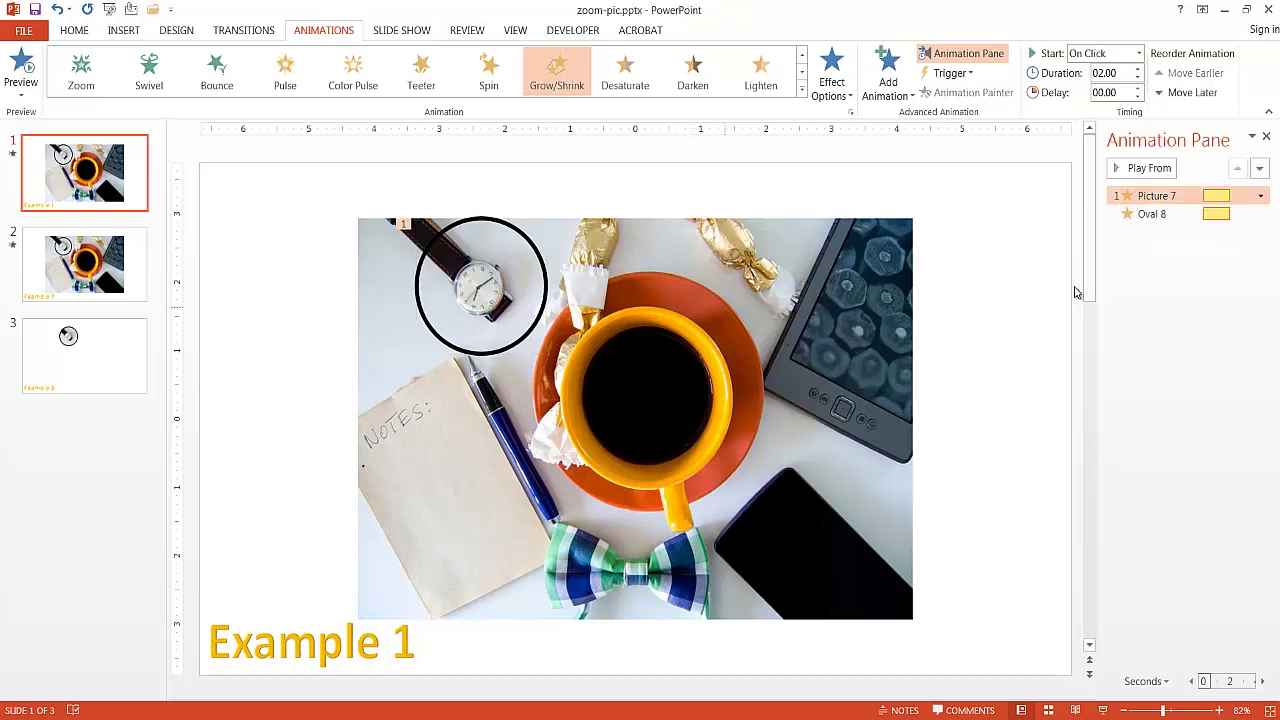
pyautogui.click(1162, 215)
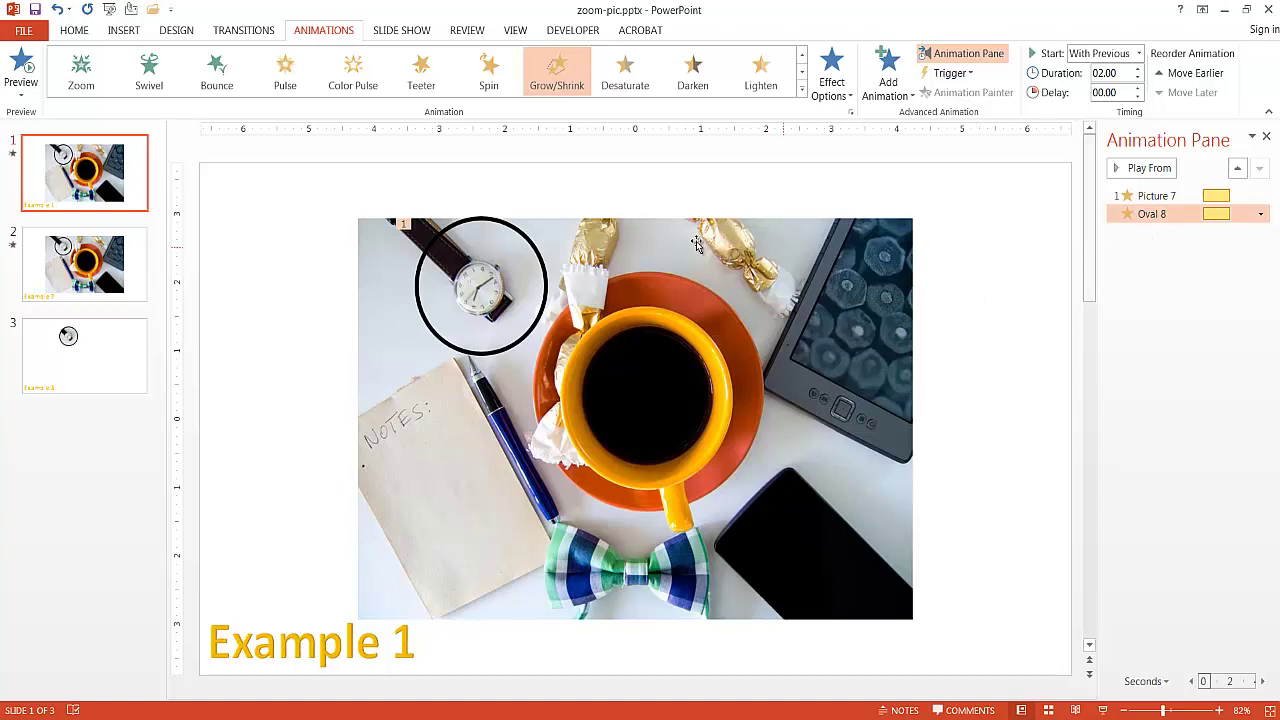
pyautogui.click(521, 237)
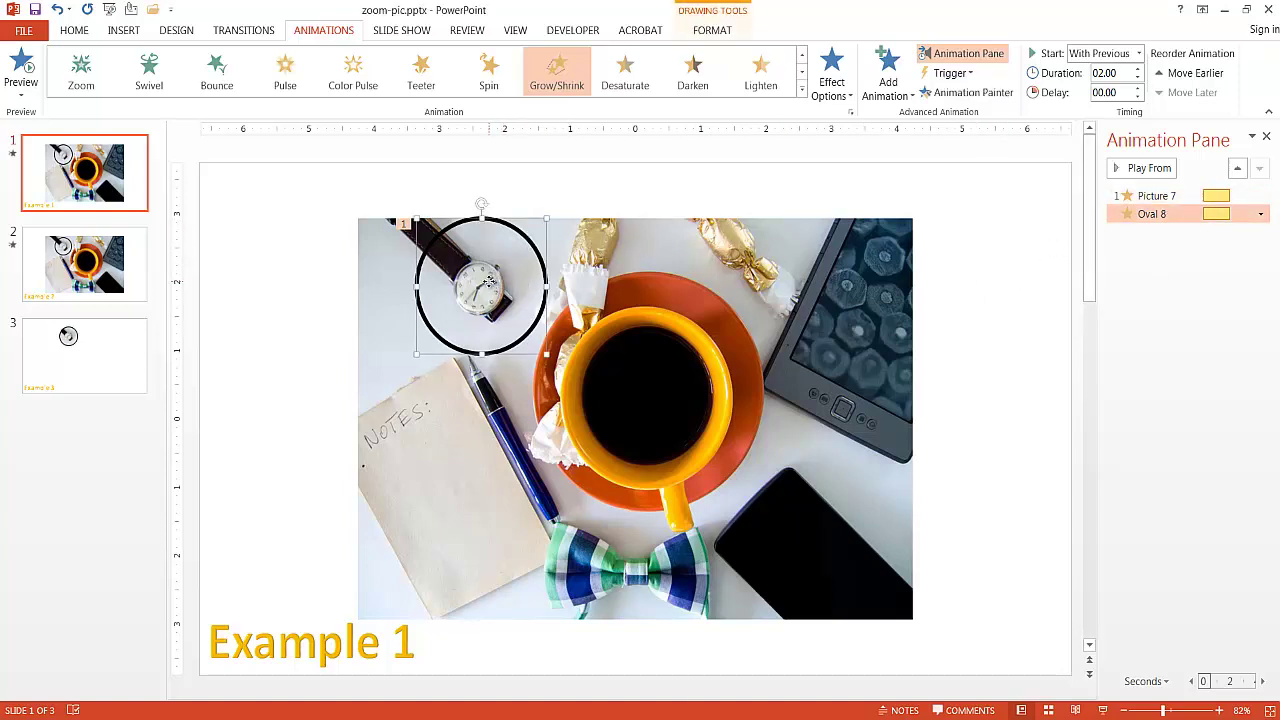
pyautogui.click(487, 283)
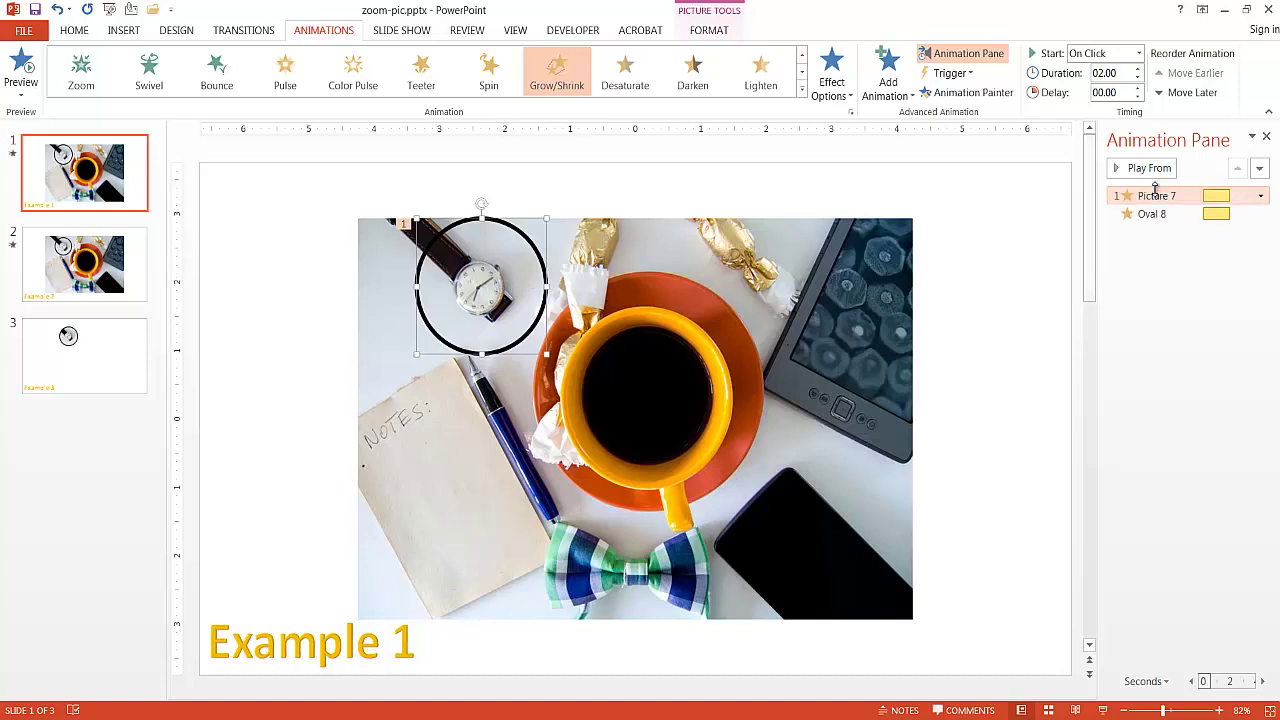
pyautogui.click(536, 325)
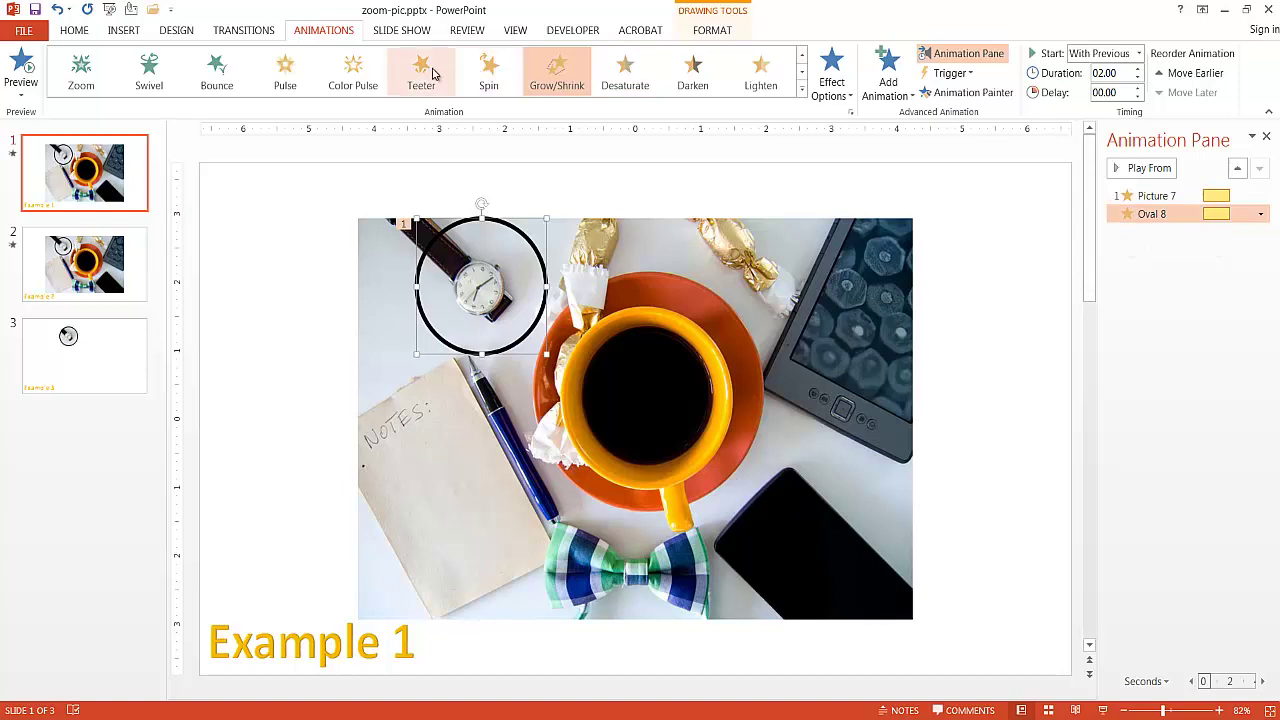
# Step: Add a Wheel entrance effect to Oval 8 as slide 1's second animation
pyautogui.click(801, 89)
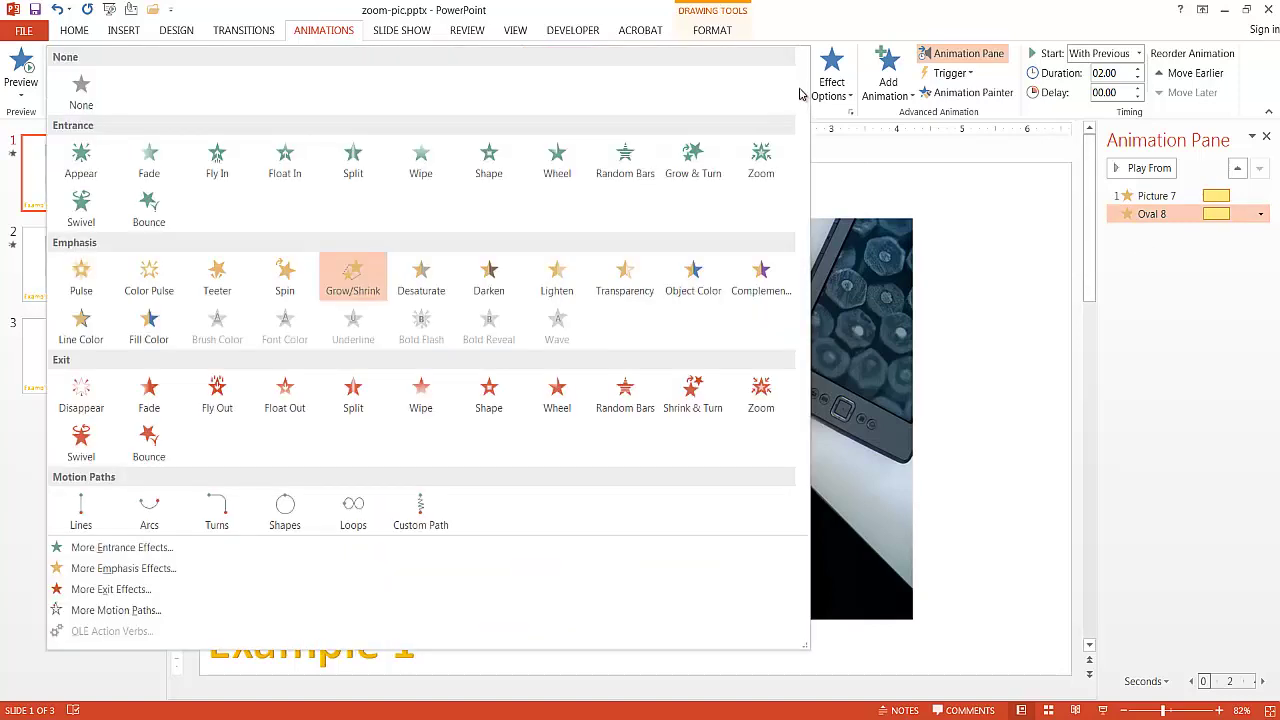
pyautogui.click(312, 181)
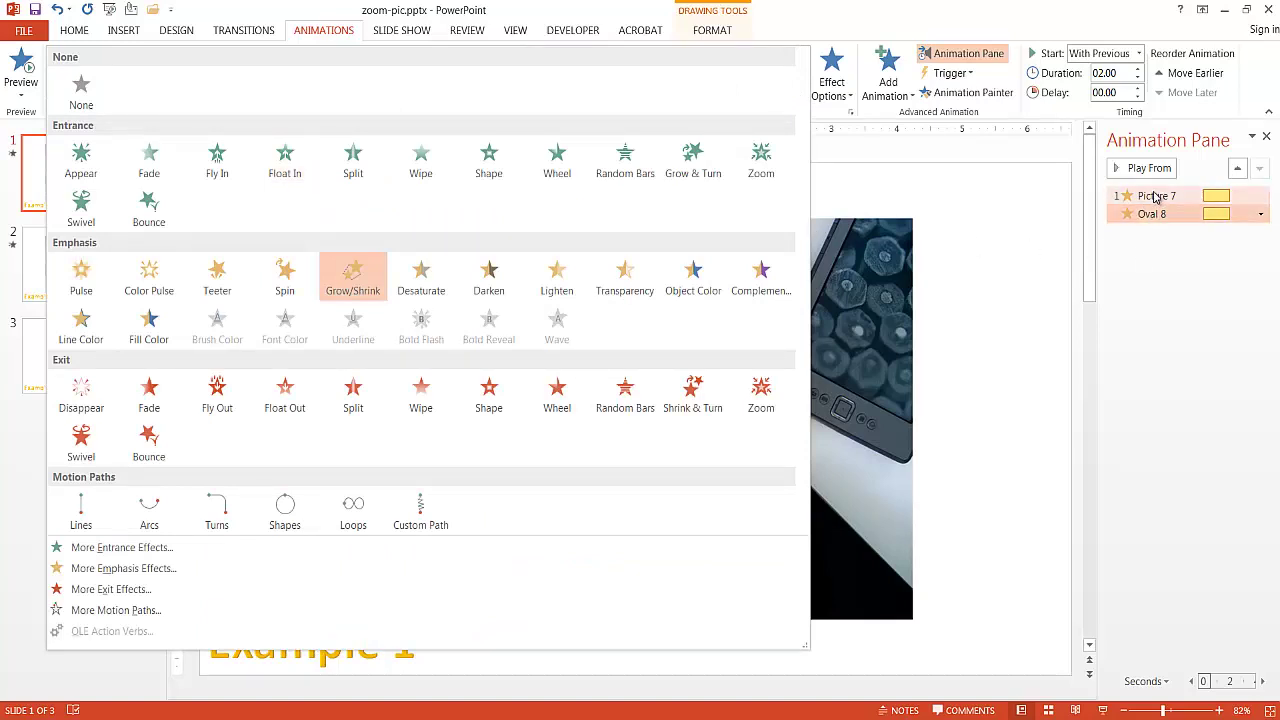
pyautogui.click(888, 90)
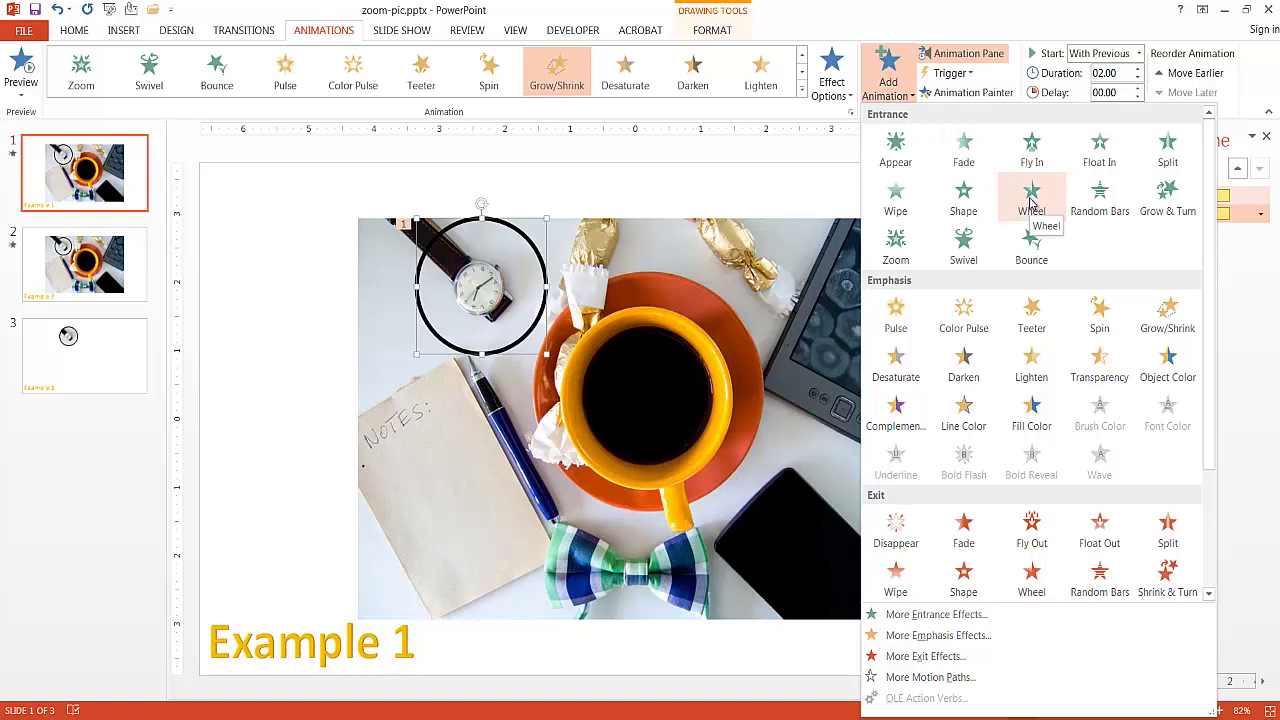
pyautogui.click(1031, 203)
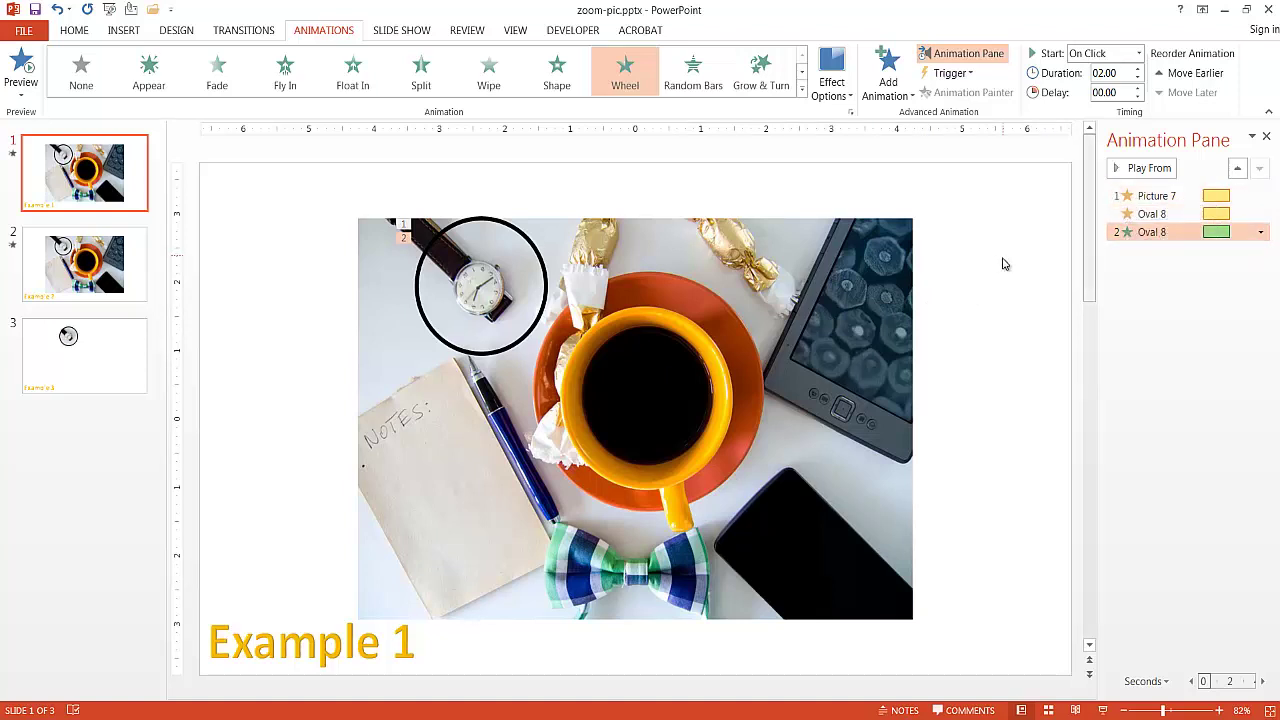
# Step: Move Oval 8's Wheel entrance up two places to play first, then preview the sequence
pyautogui.click(1237, 172)
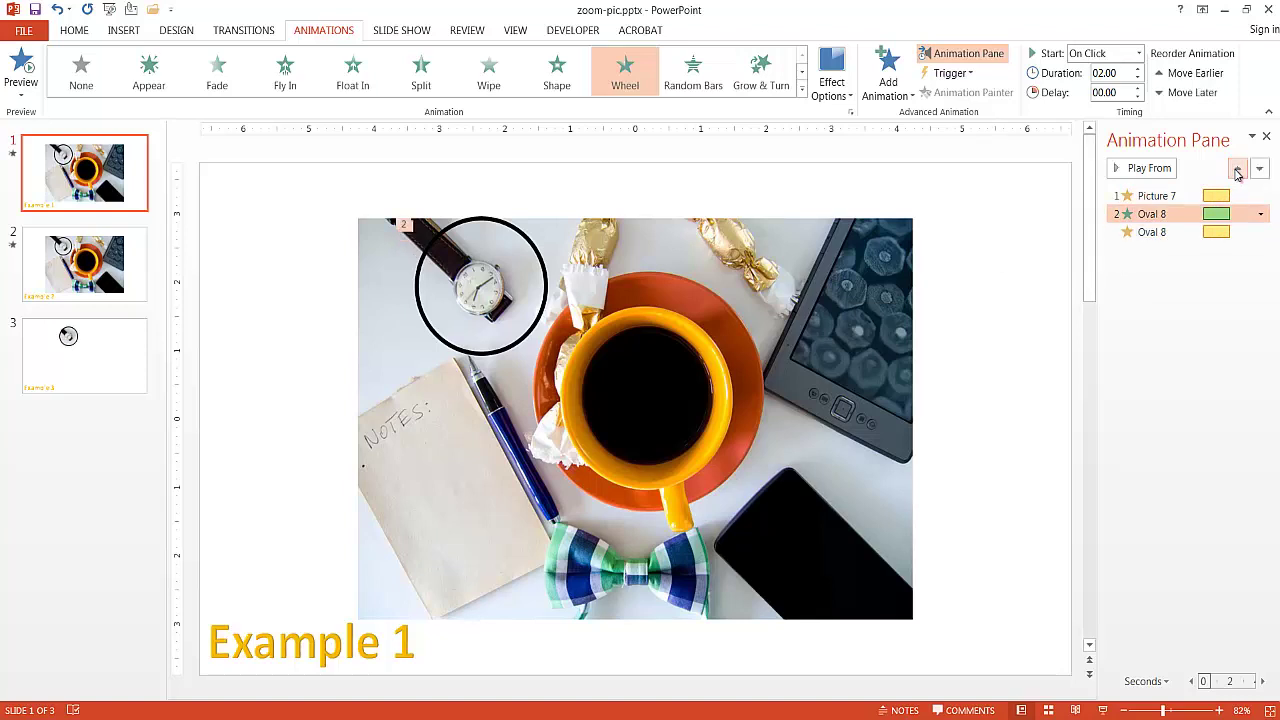
pyautogui.click(1237, 172)
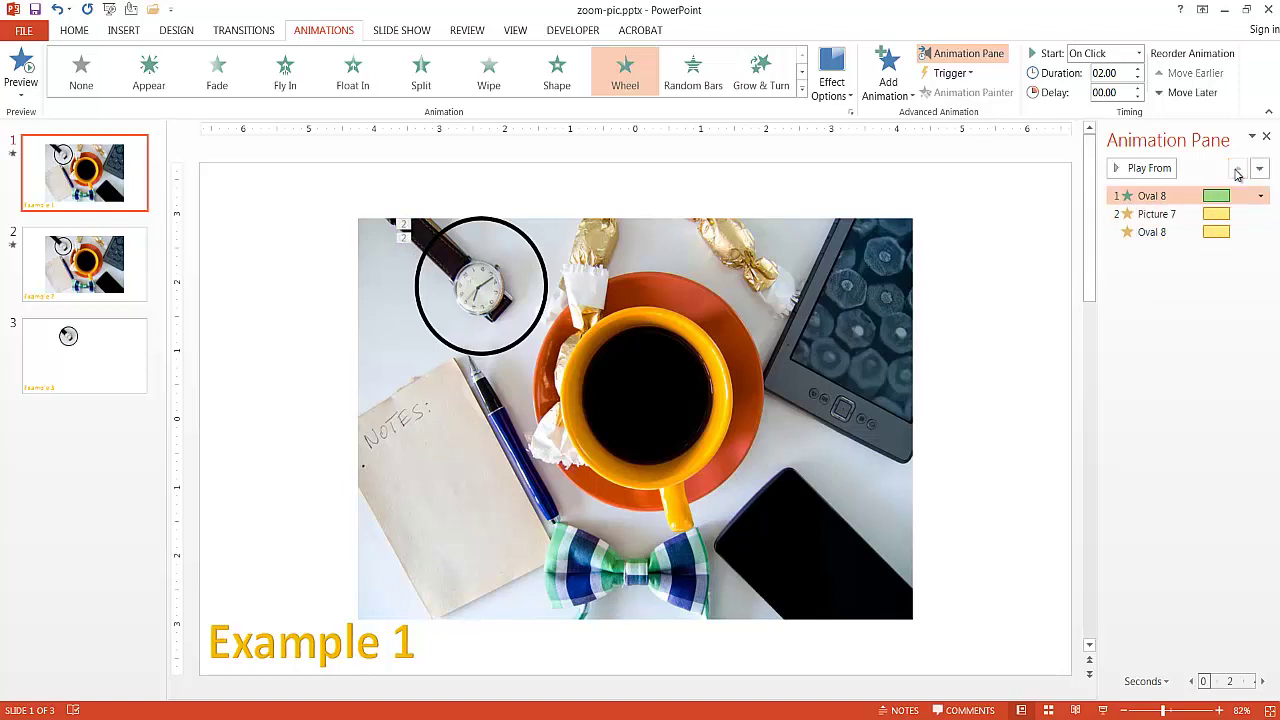
pyautogui.click(1147, 168)
pyautogui.click(1164, 218)
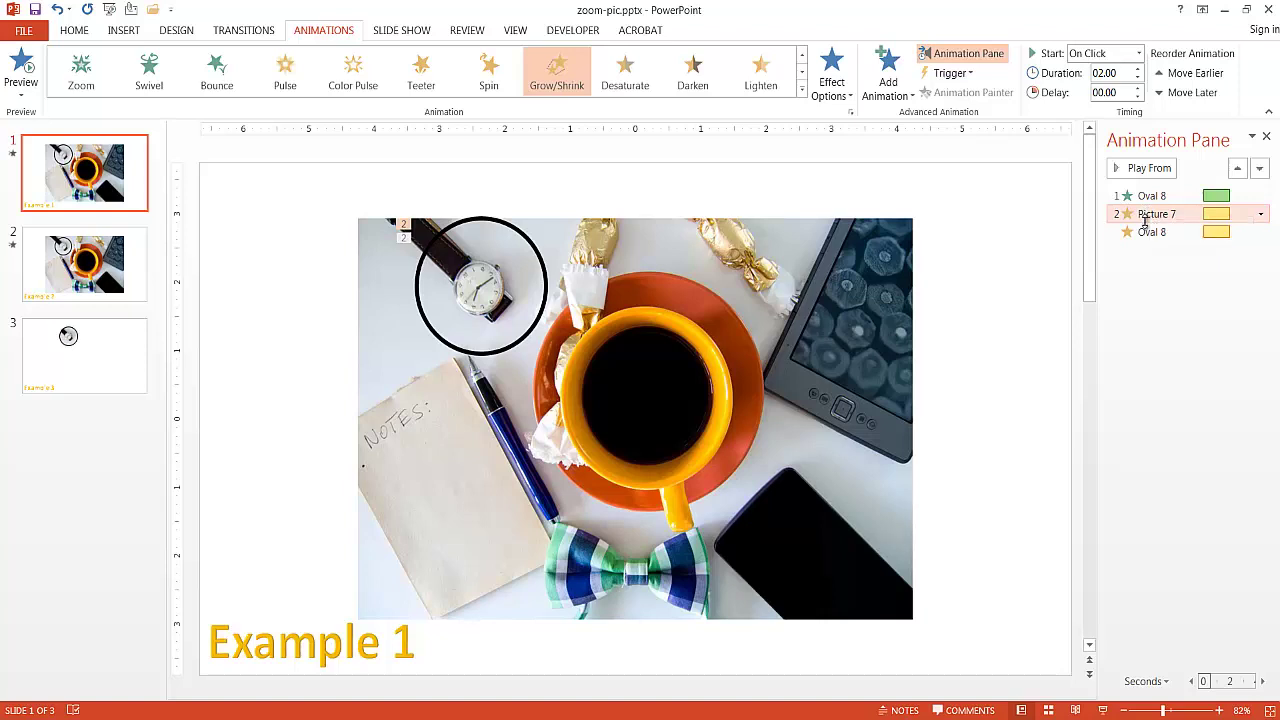
# Step: Change both Grow/Shrink effects' size from 150% to a custom 125%
pyautogui.keyDown('shift'); pyautogui.click(1147, 232); pyautogui.keyUp('shift')
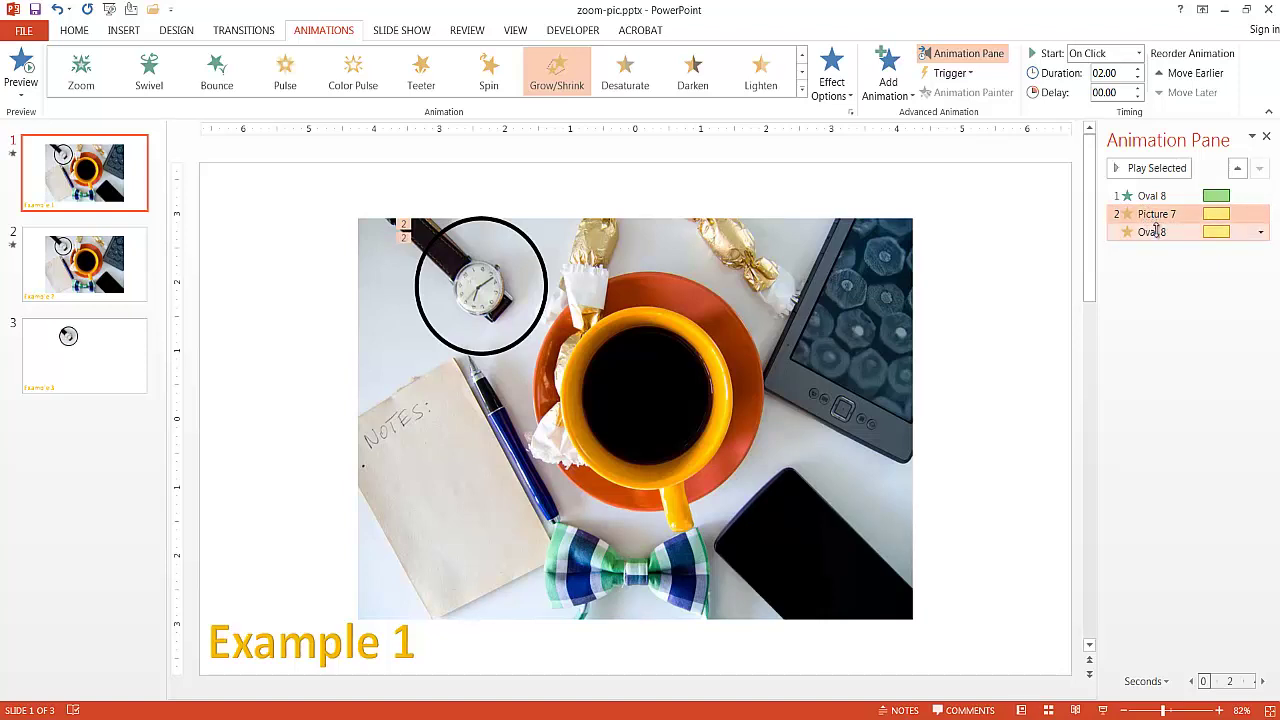
pyautogui.rightClick(1150, 219)
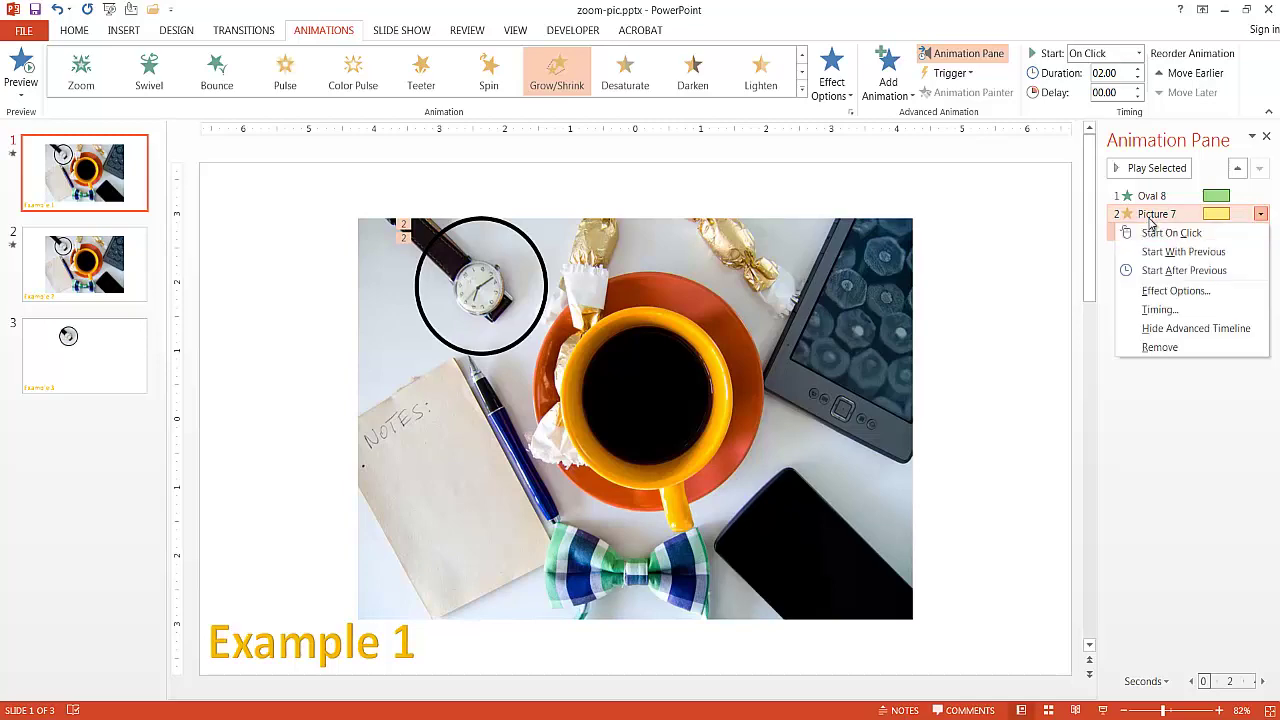
pyautogui.click(1175, 291)
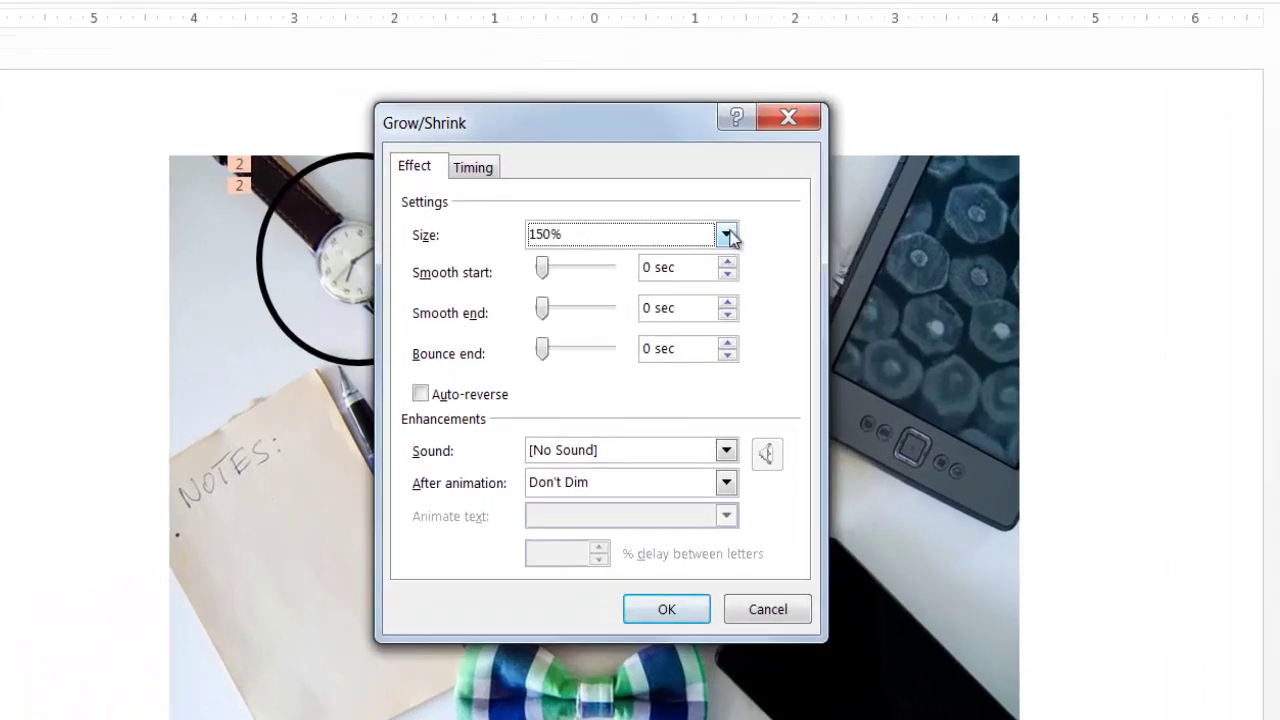
pyautogui.click(726, 234)
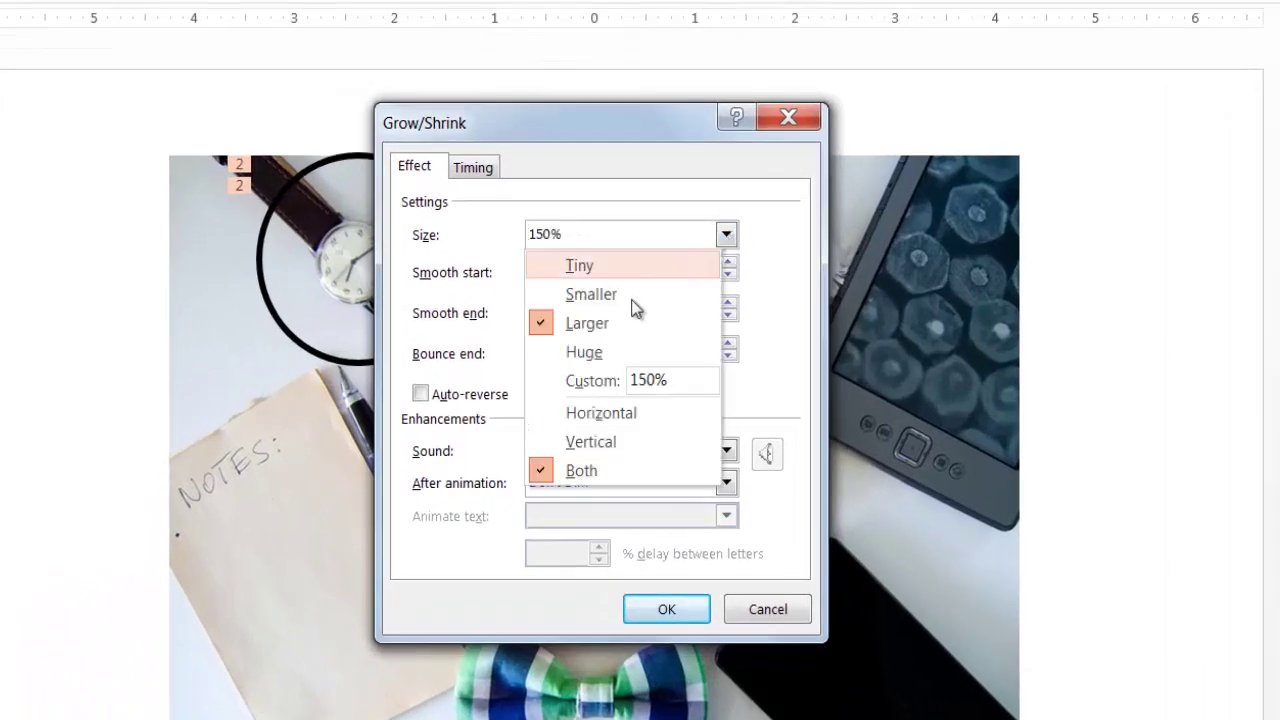
pyautogui.click(561, 388)
pyautogui.click(686, 383)
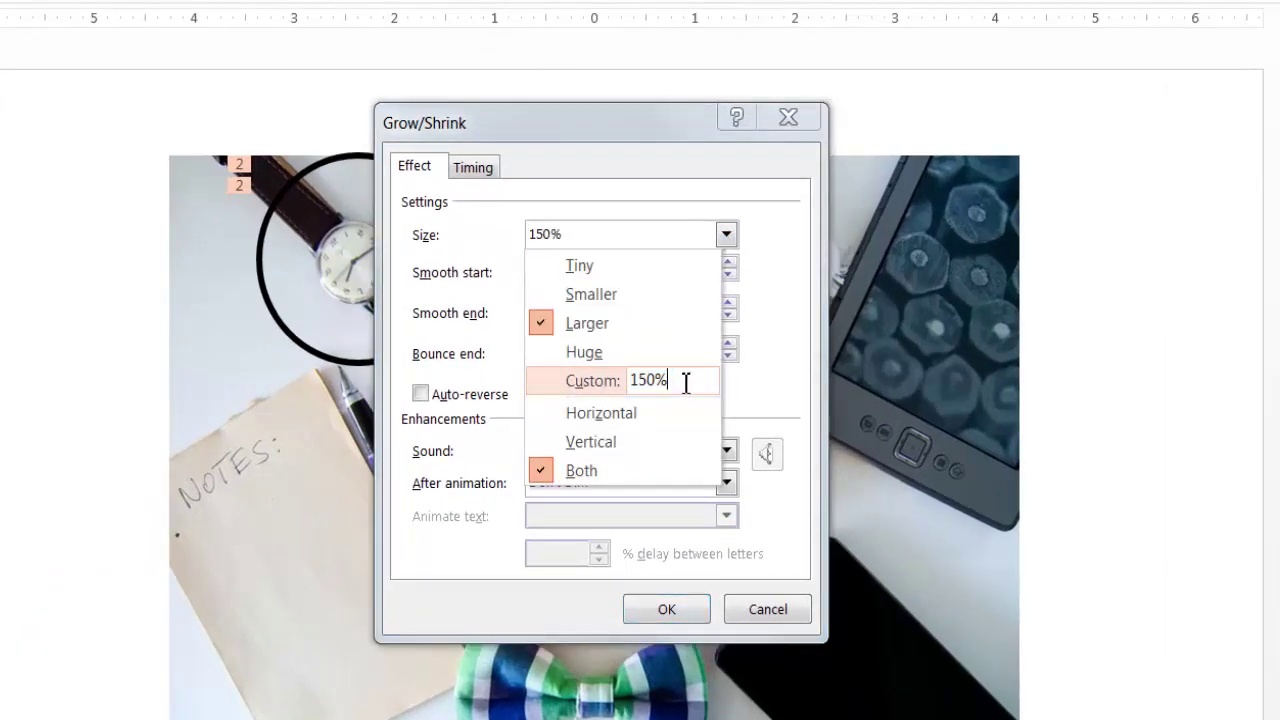
pyautogui.moveTo(686, 383); pyautogui.dragTo(646, 383)
pyautogui.write('2')
pyautogui.click(659, 607)
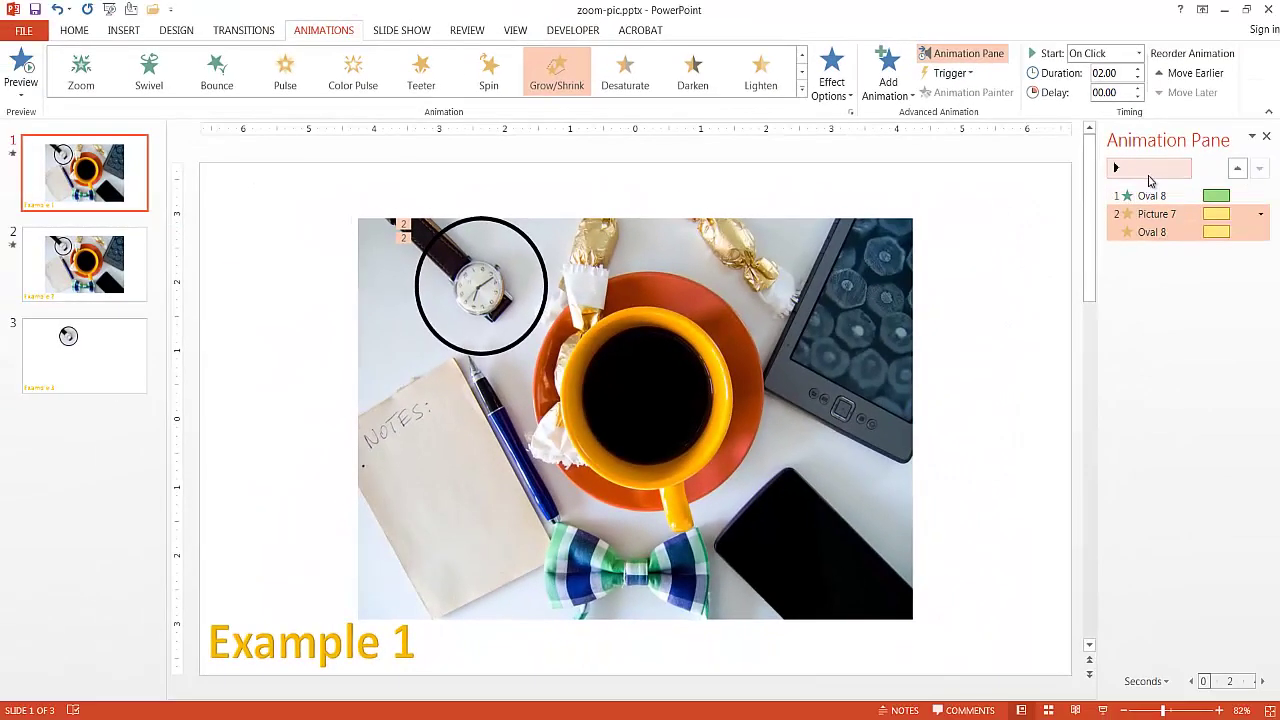
pyautogui.click(1148, 170)
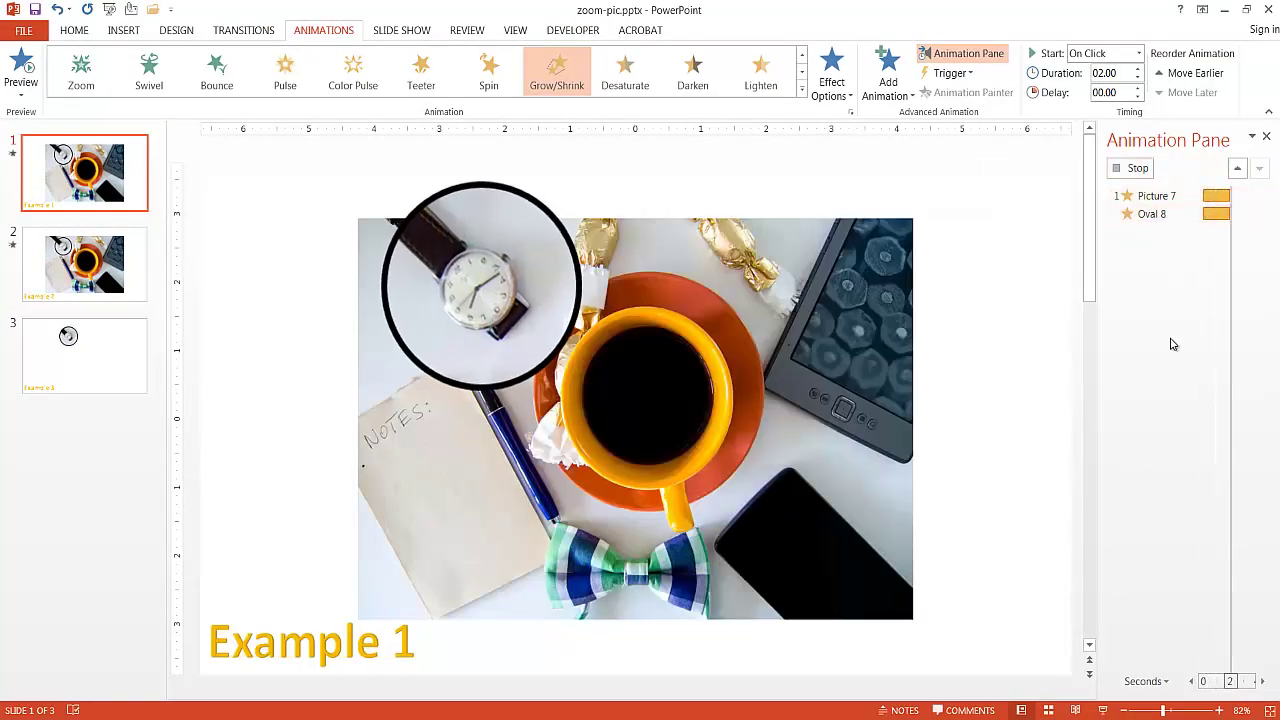
pyautogui.click(1140, 195)
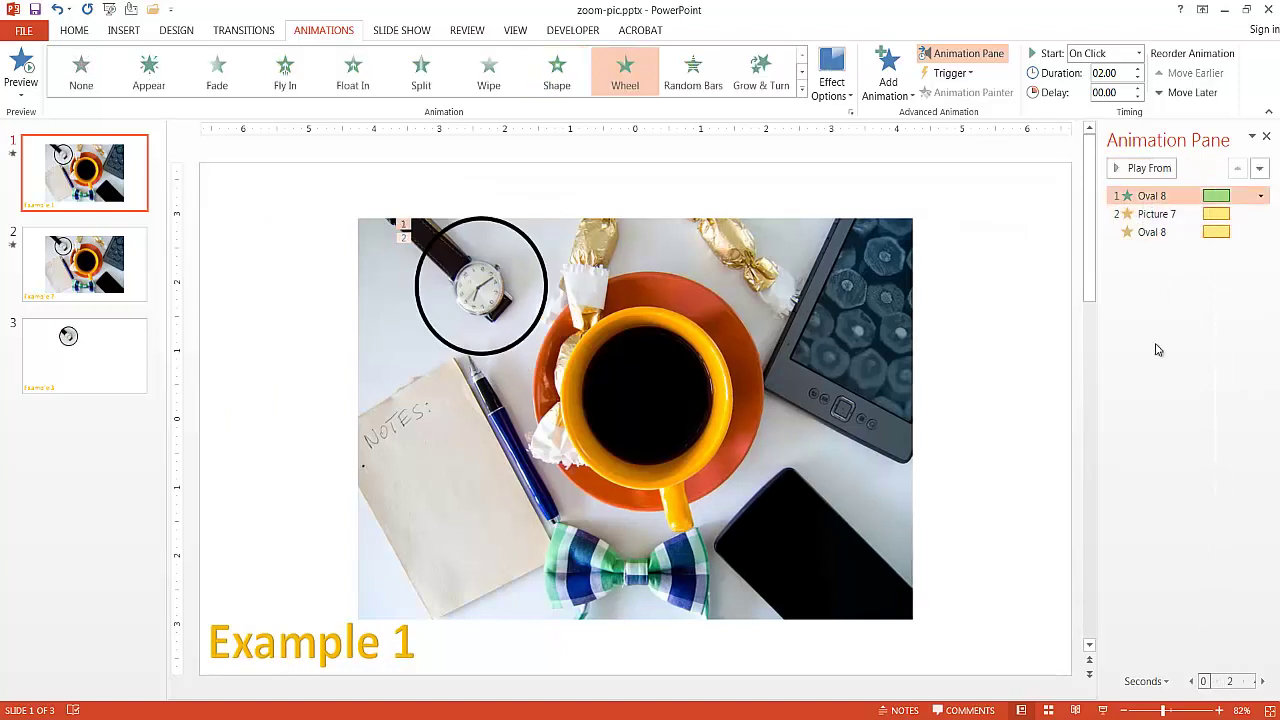
pyautogui.click(1156, 414)
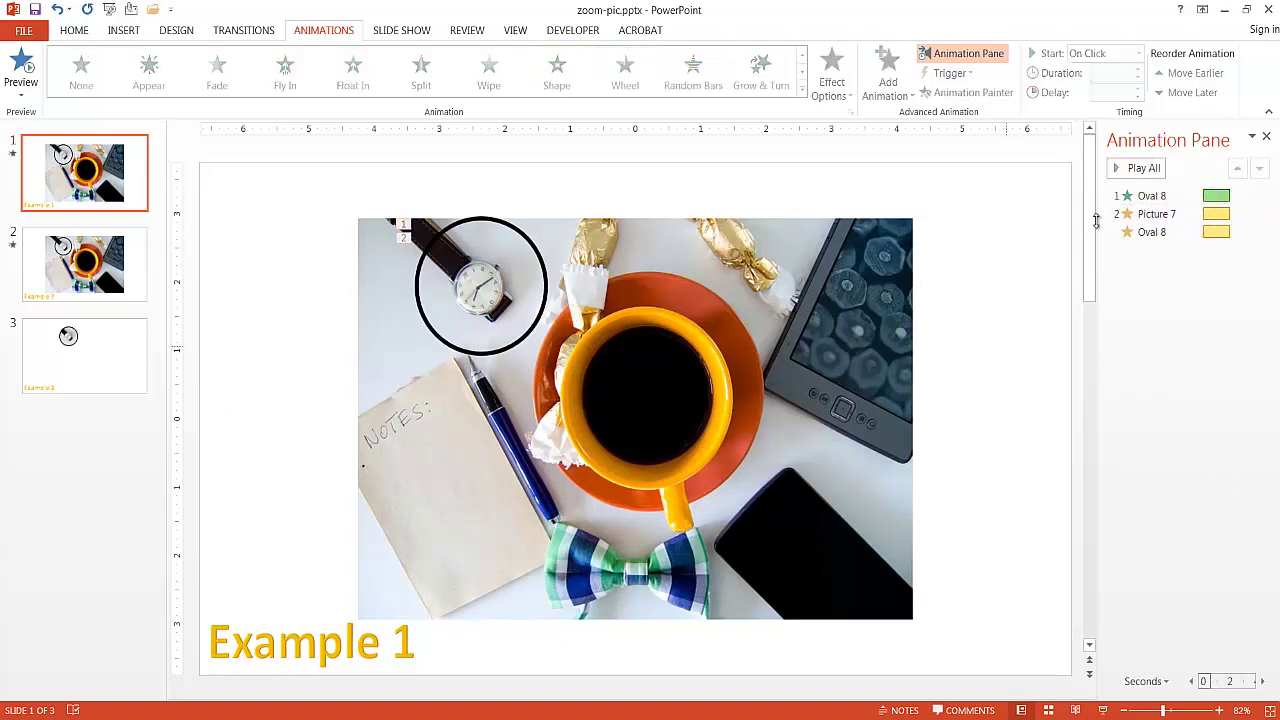
pyautogui.click(1136, 170)
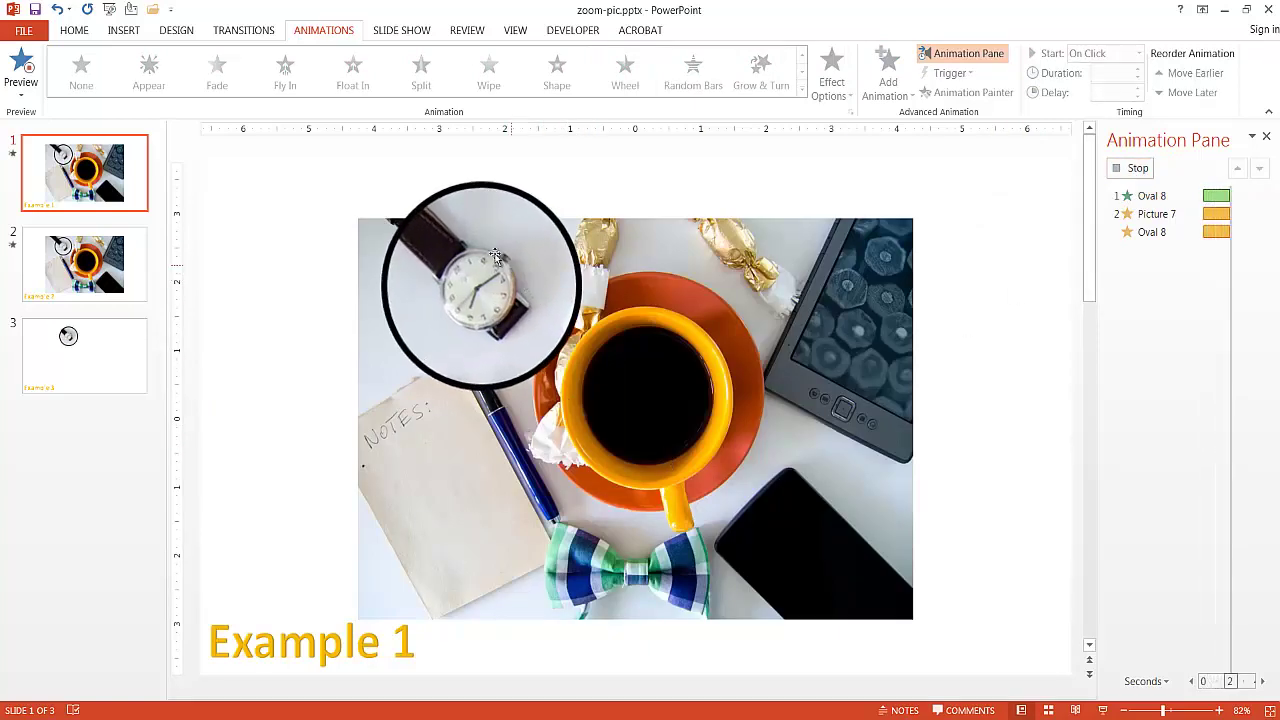
pyautogui.click(1146, 216)
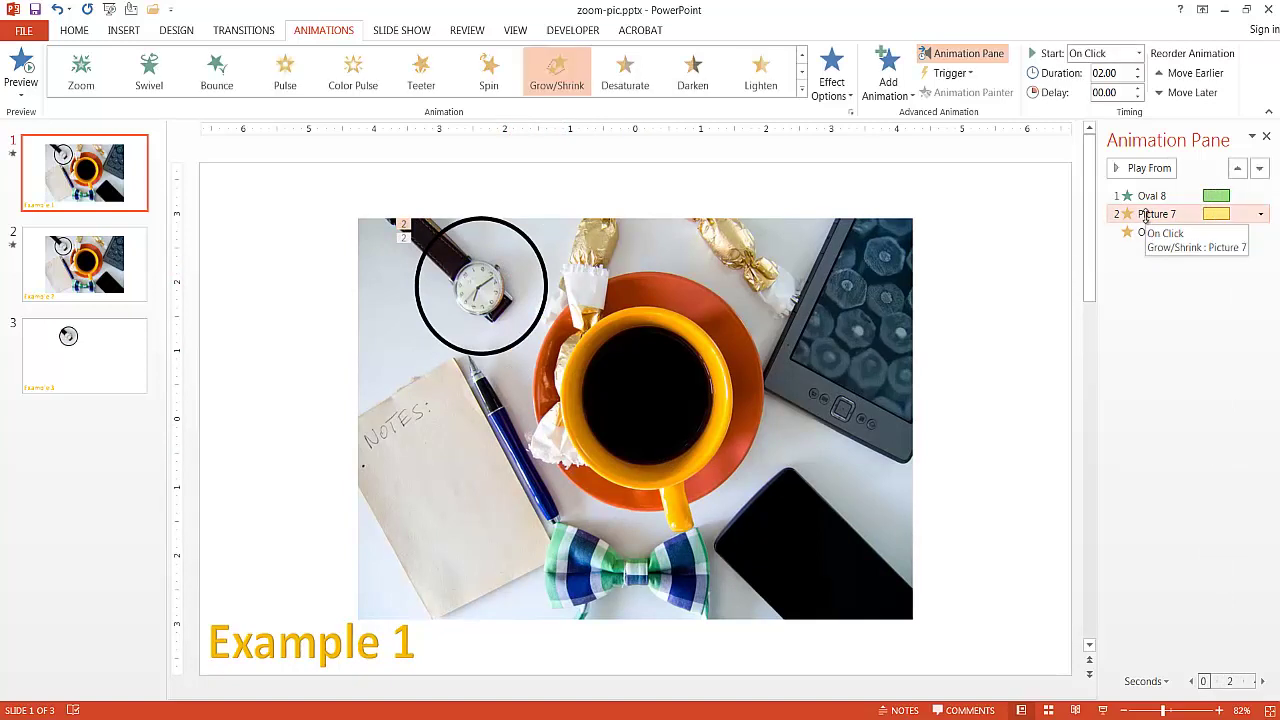
# Step: Open Effect Options for both grow effects and begin entering a custom size
pyautogui.keyDown('shift'); pyautogui.click(1144, 233); pyautogui.keyUp('shift')
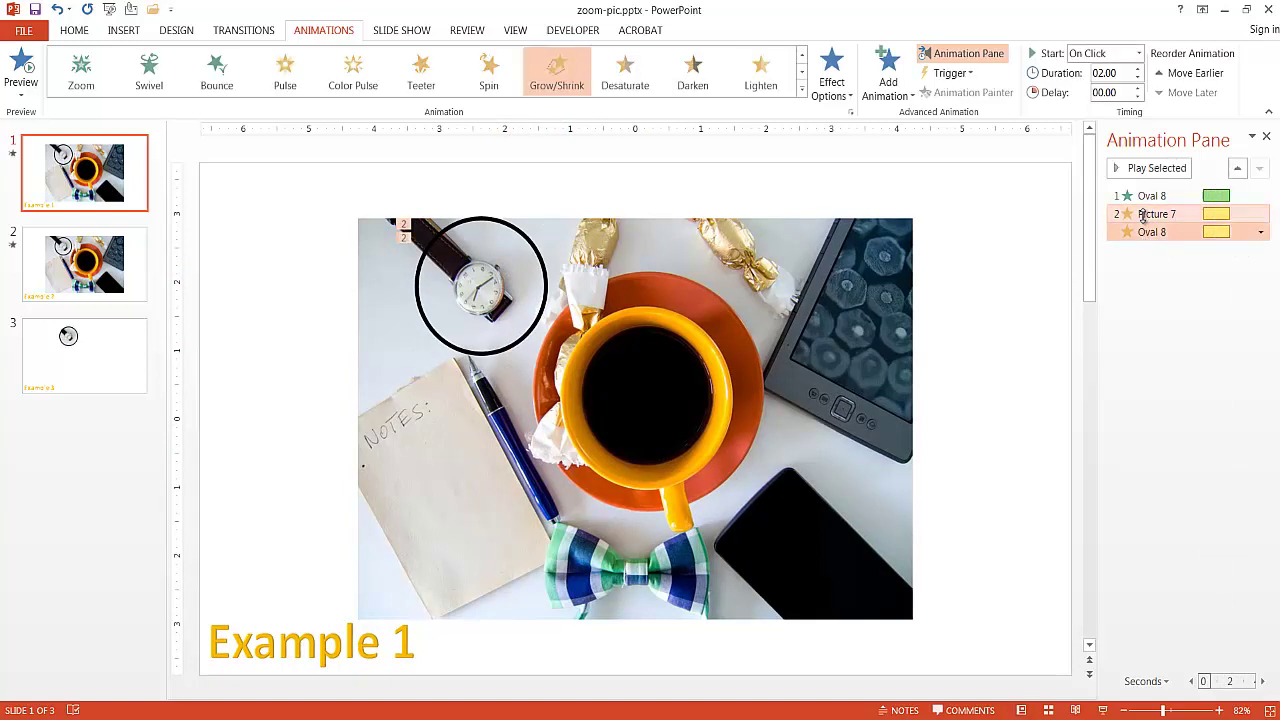
pyautogui.rightClick(1144, 236)
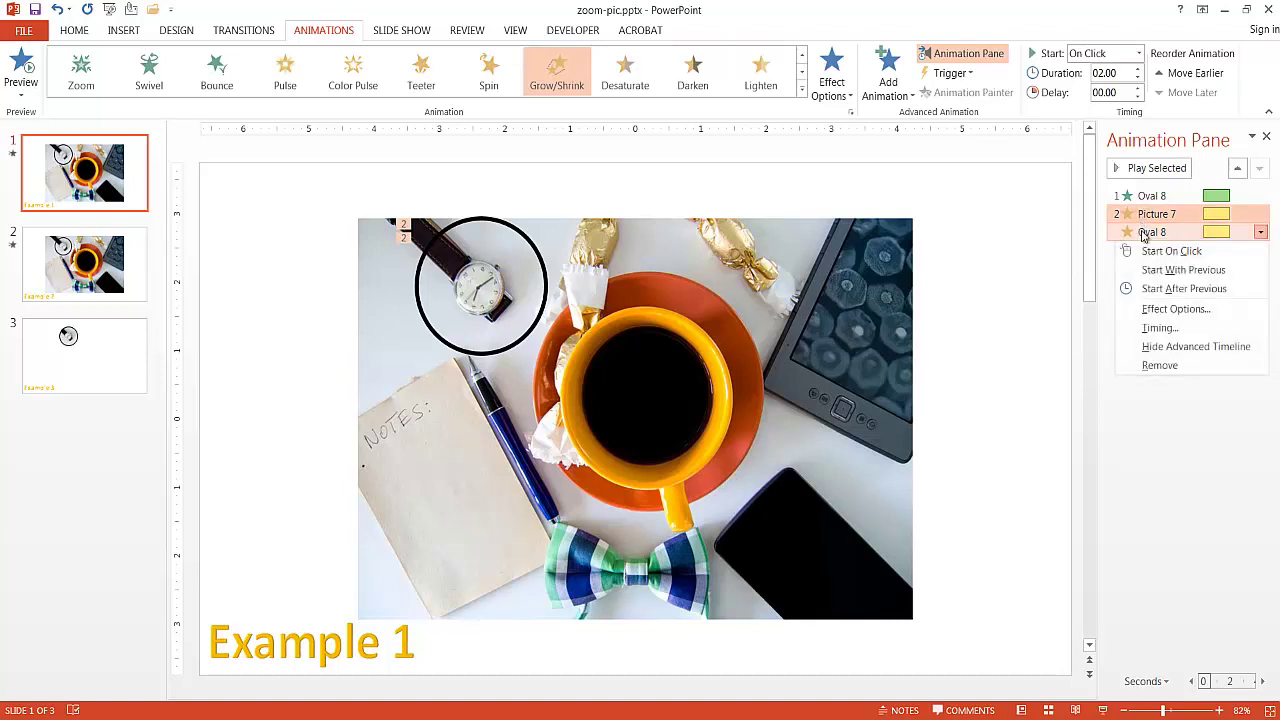
pyautogui.click(1180, 309)
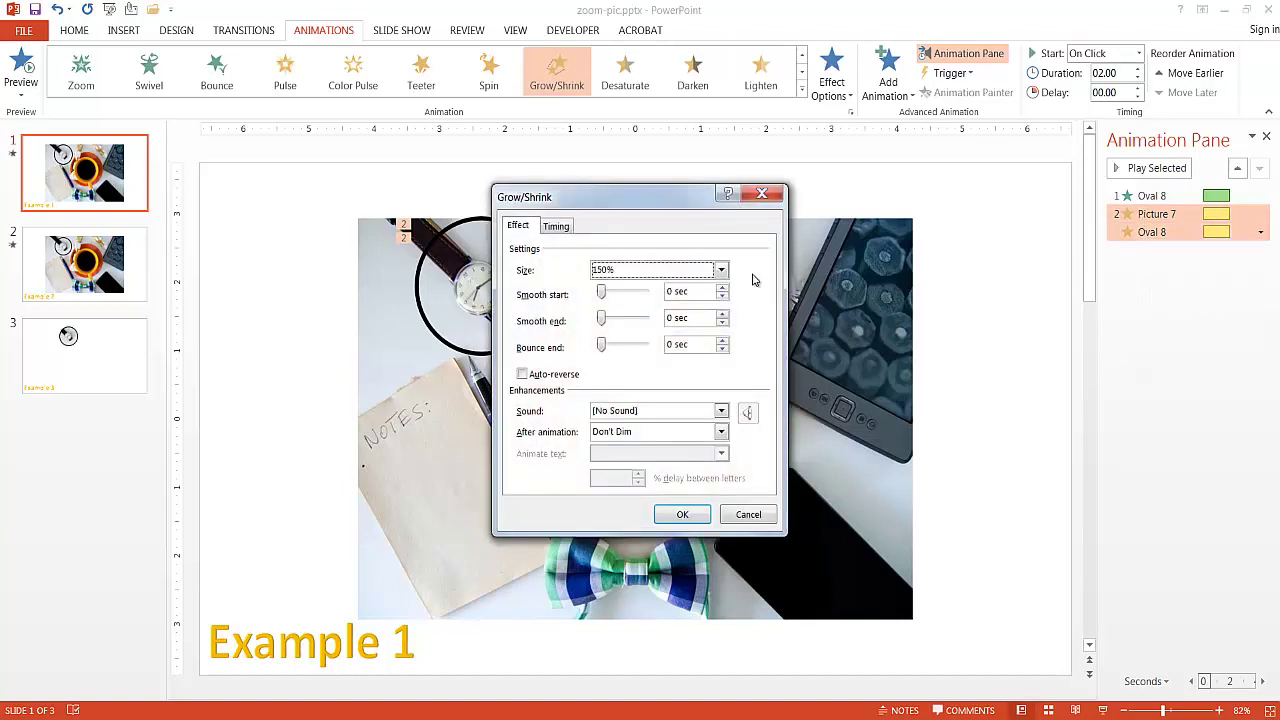
pyautogui.click(722, 270)
pyautogui.click(630, 368)
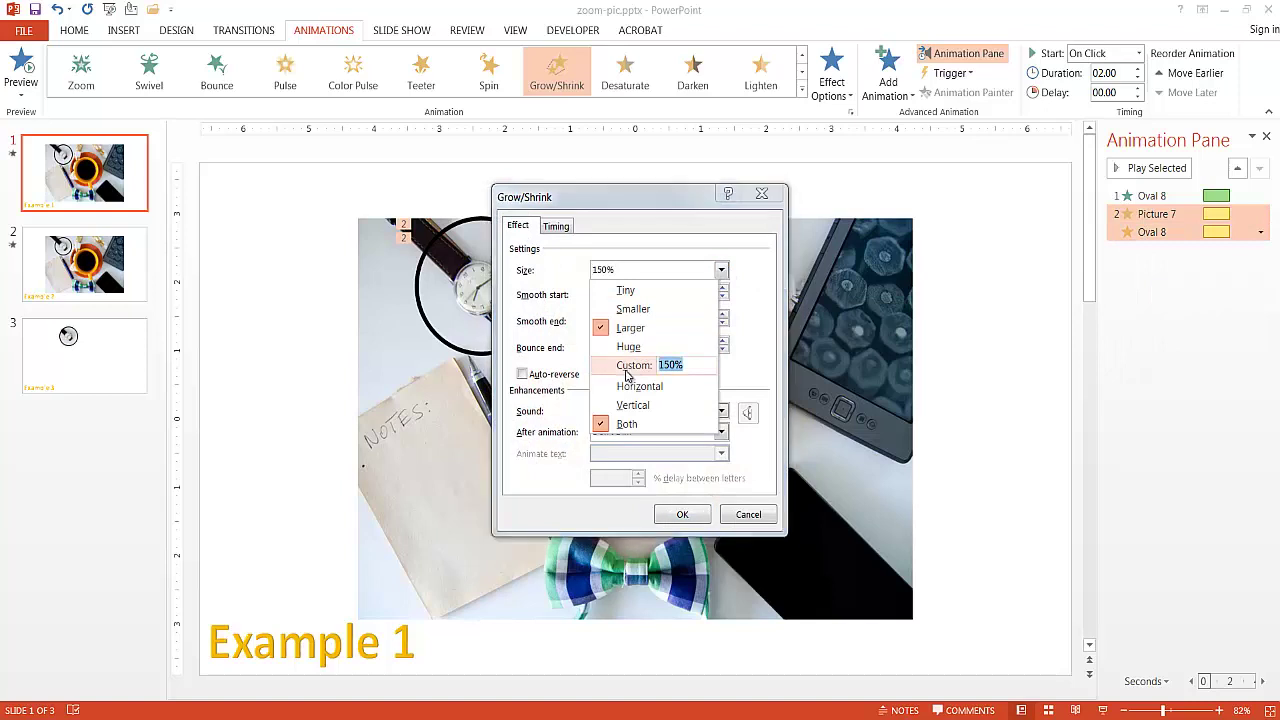
pyautogui.write('12')
pyautogui.click(702, 405)
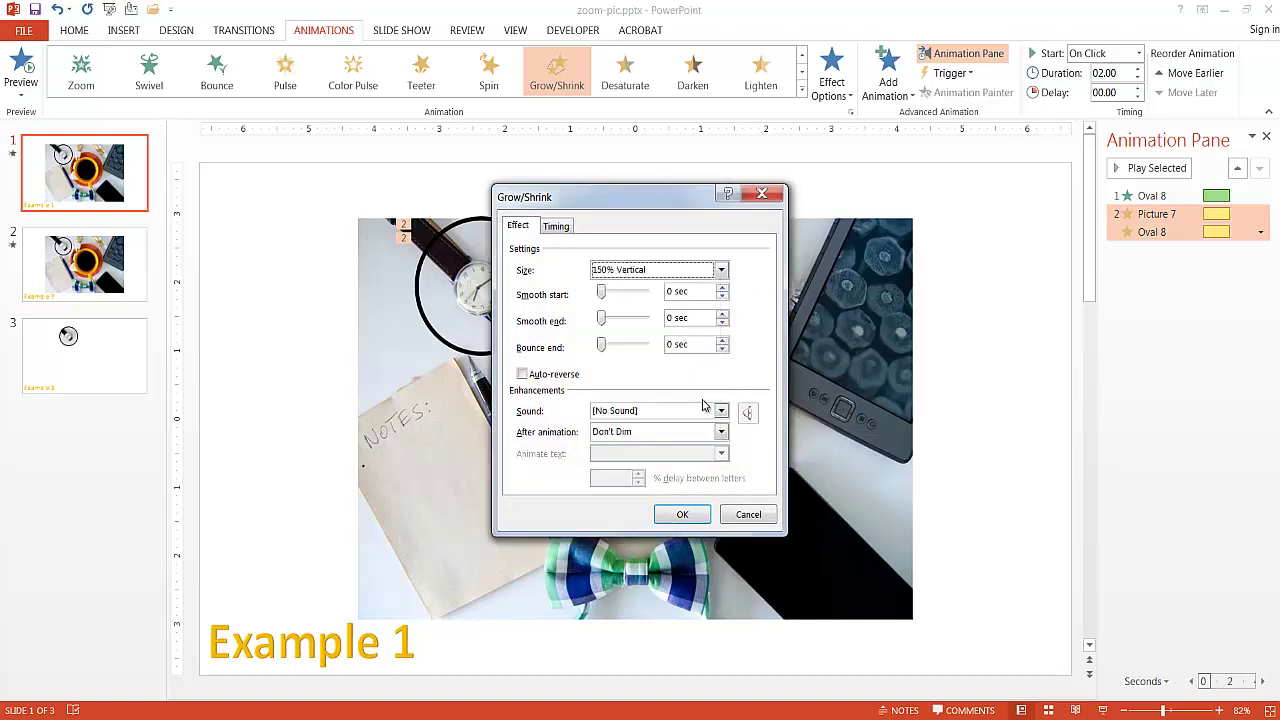
# Step: Set the grow size to custom 125% in both directions and confirm
pyautogui.click(605, 270)
pyautogui.click(621, 384)
pyautogui.click(643, 272)
pyautogui.click(657, 365)
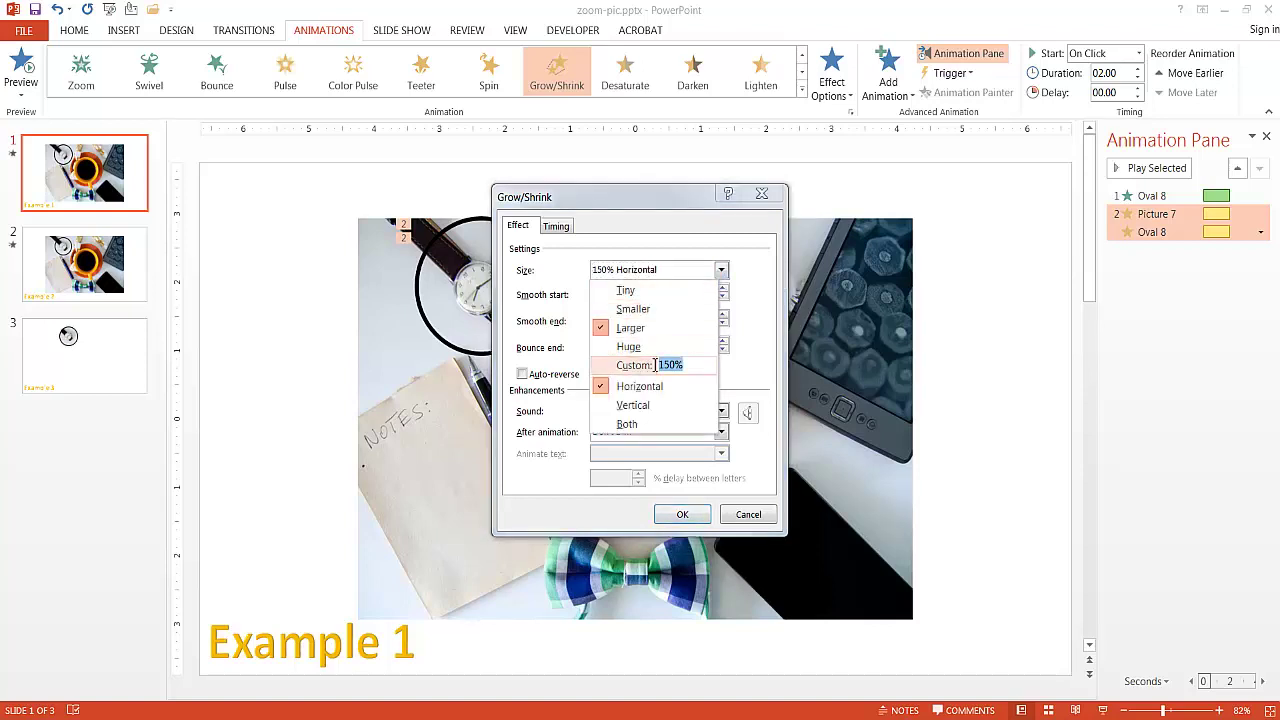
pyautogui.write('125%')
pyautogui.press('Return')
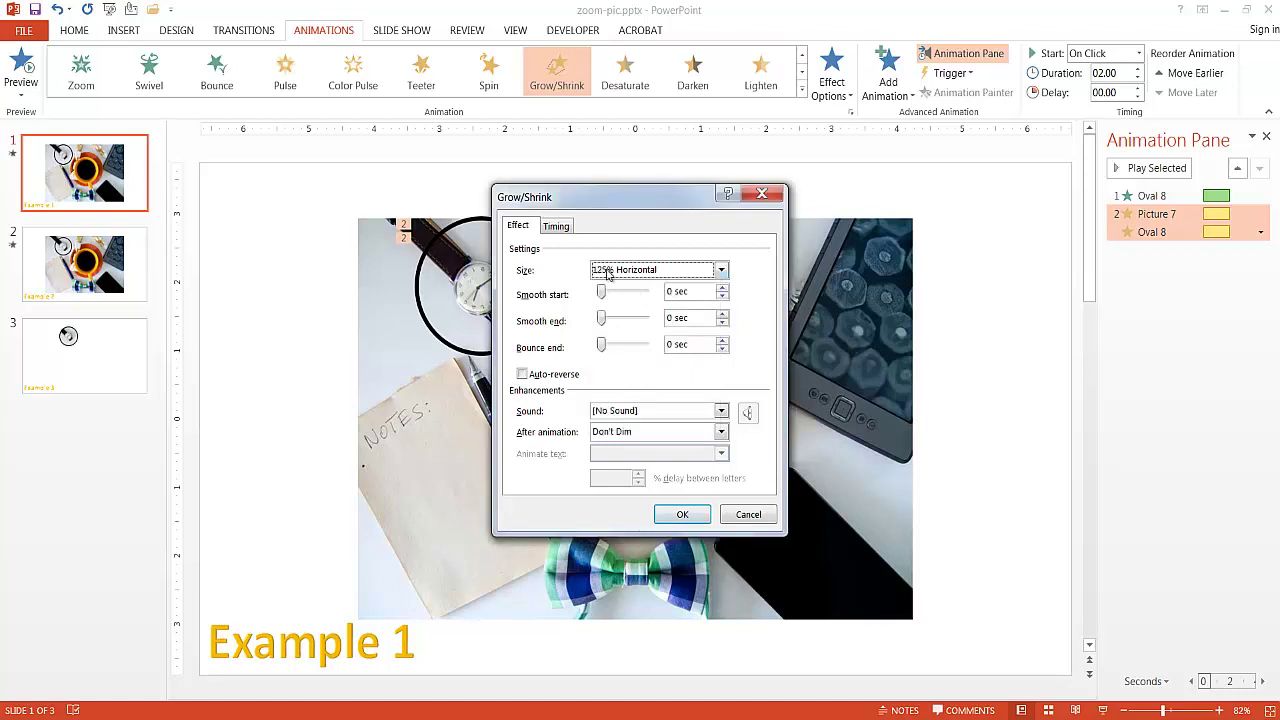
pyautogui.click(721, 273)
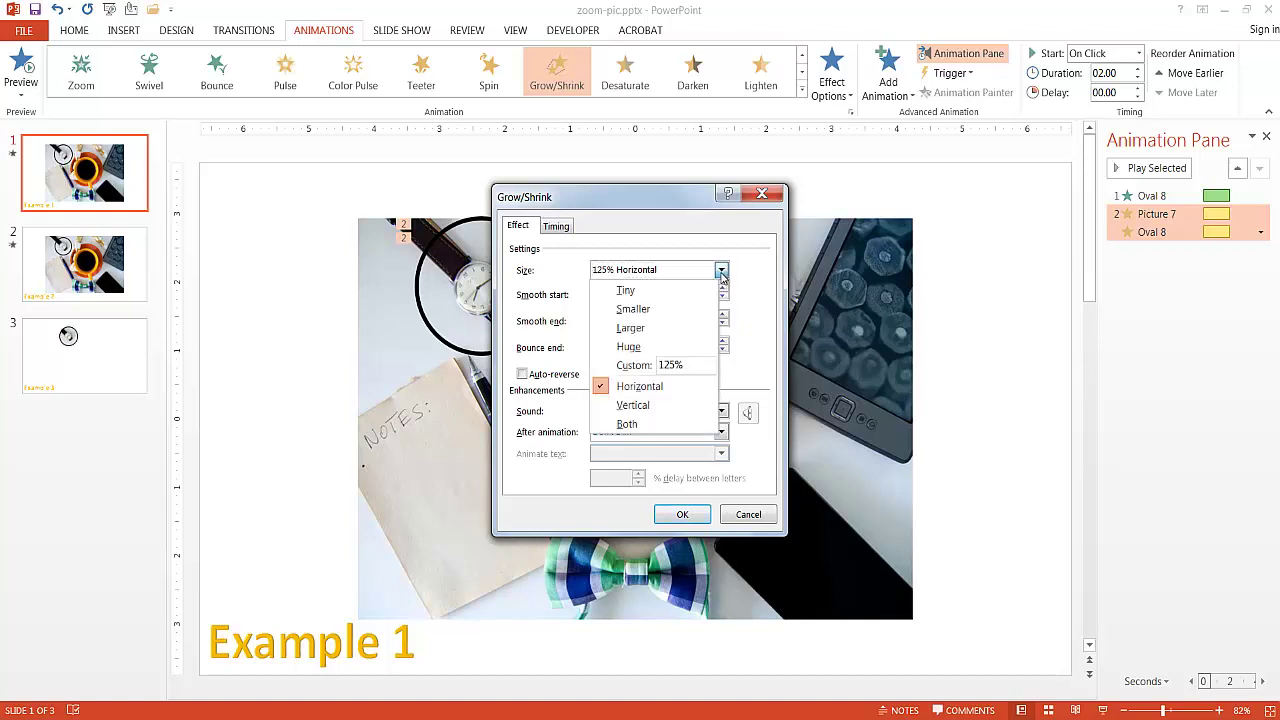
pyautogui.click(624, 425)
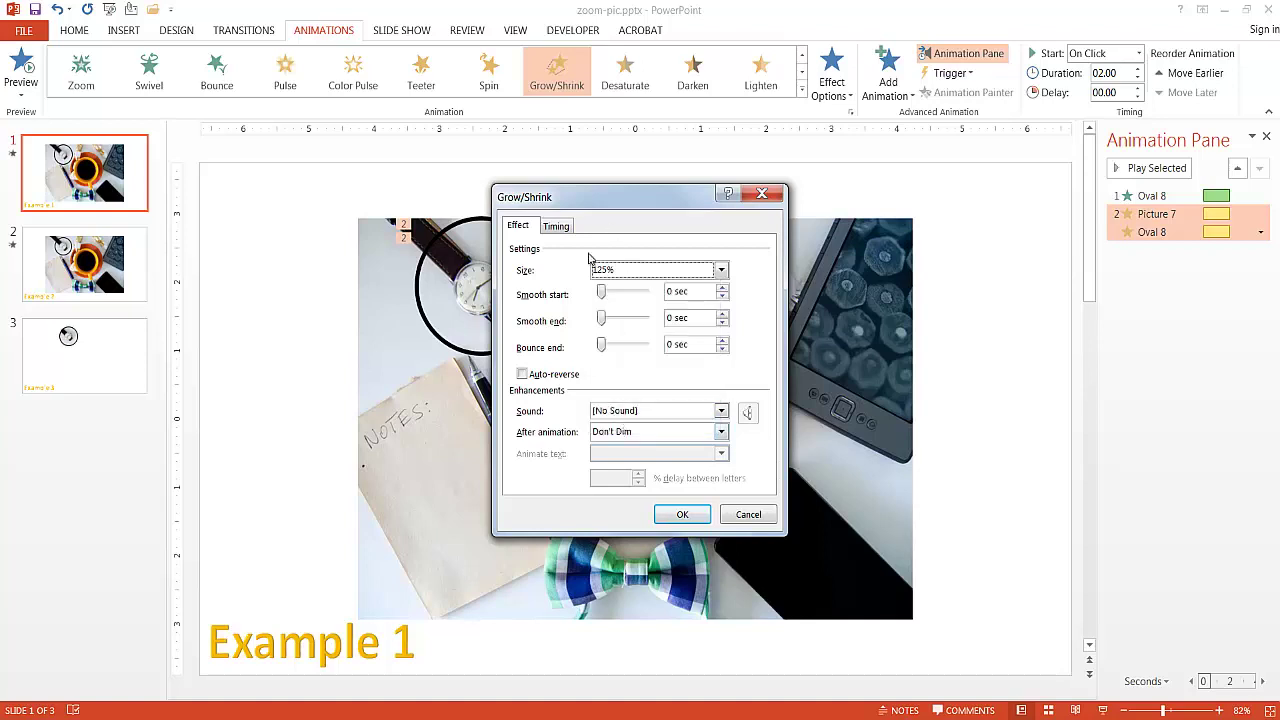
pyautogui.click(680, 514)
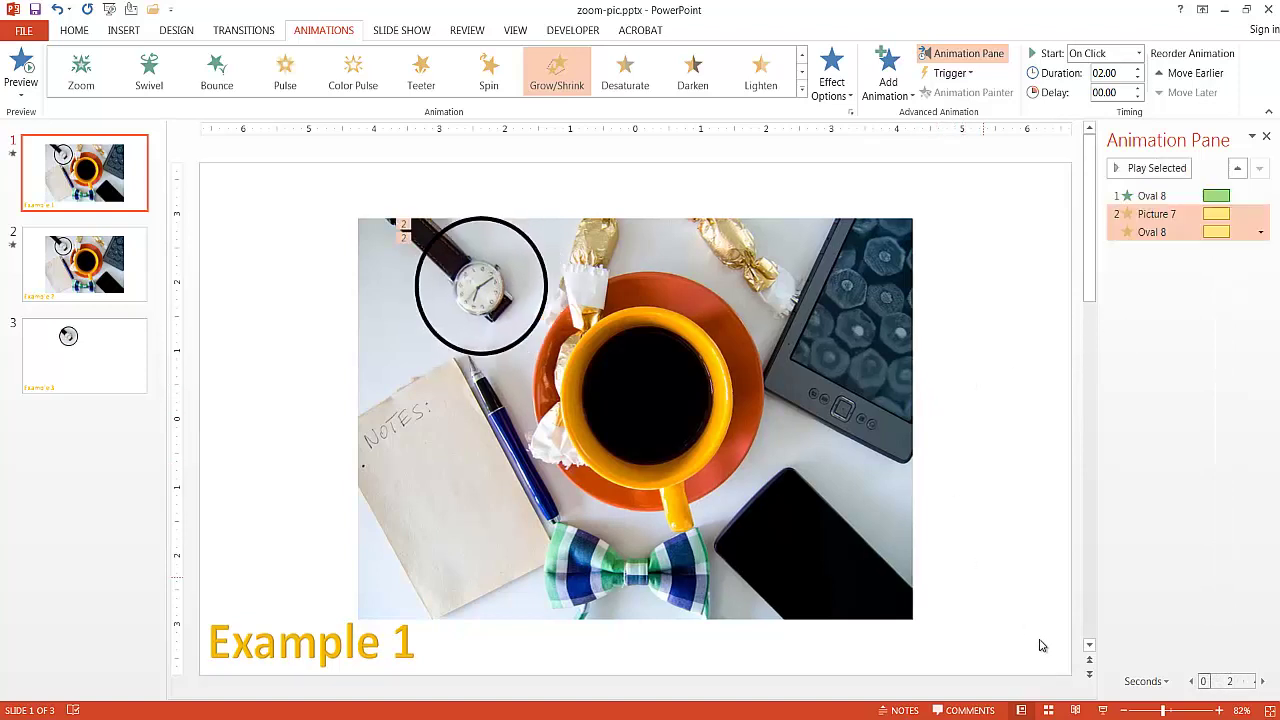
pyautogui.click(1104, 710)
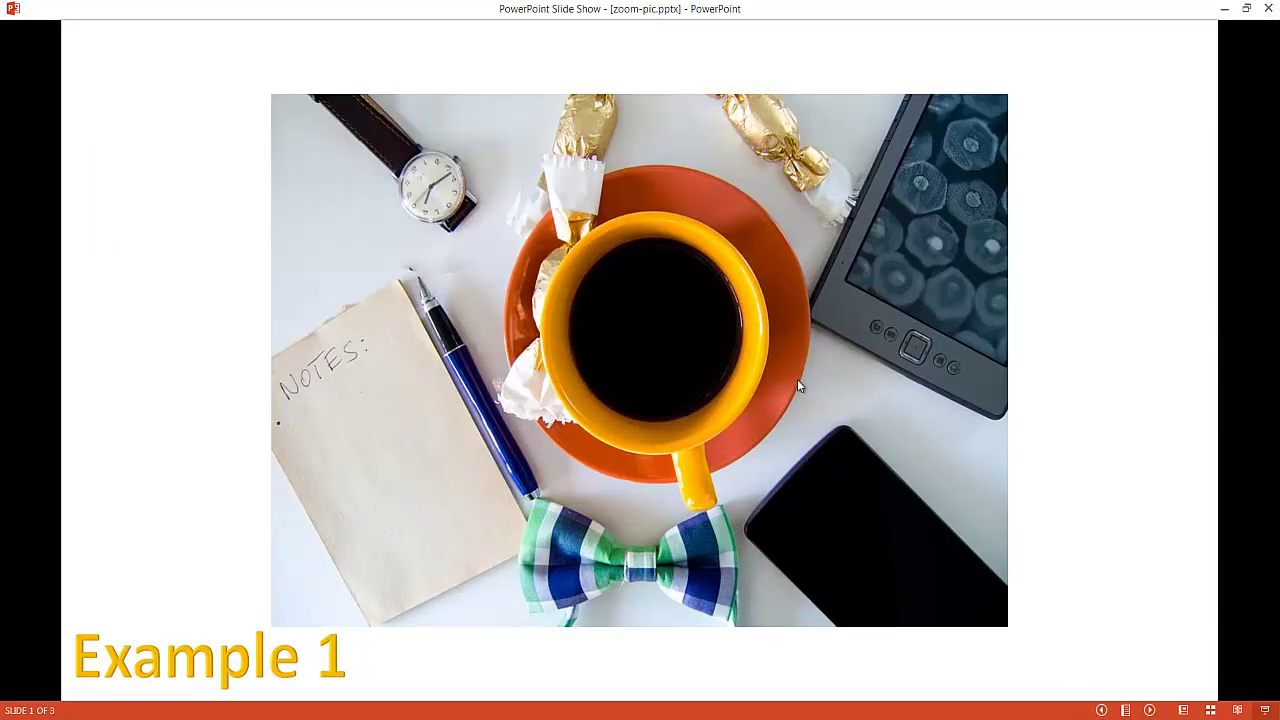
pyautogui.press('Escape')
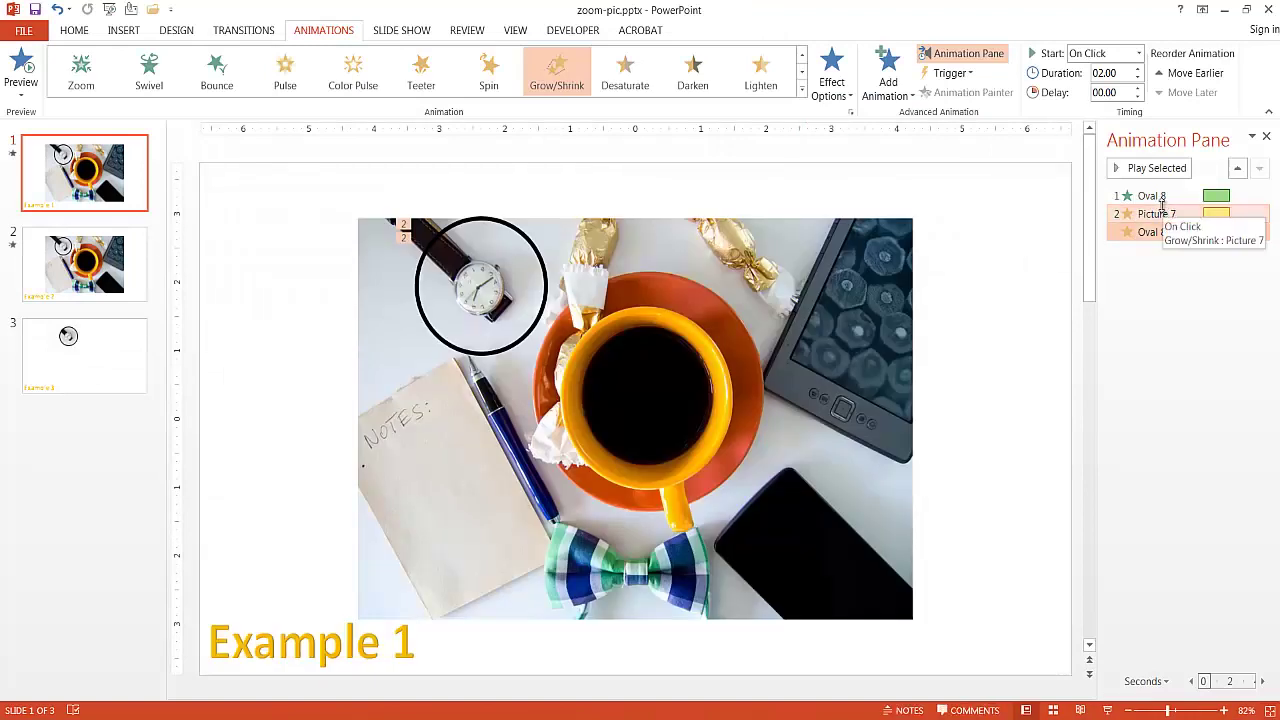
pyautogui.click(1155, 195)
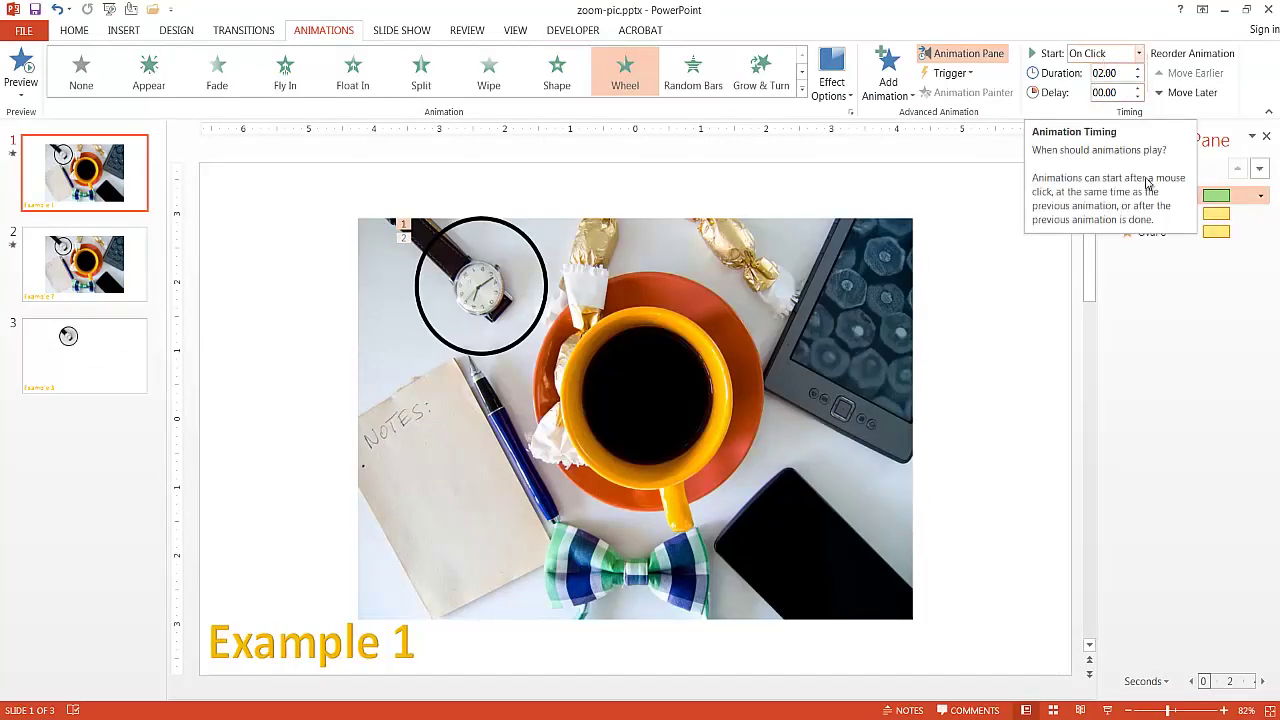
# Step: Set Picture 7's Grow/Shrink to start After Previous, right after the circle's Wheel entrance
pyautogui.click(1183, 268)
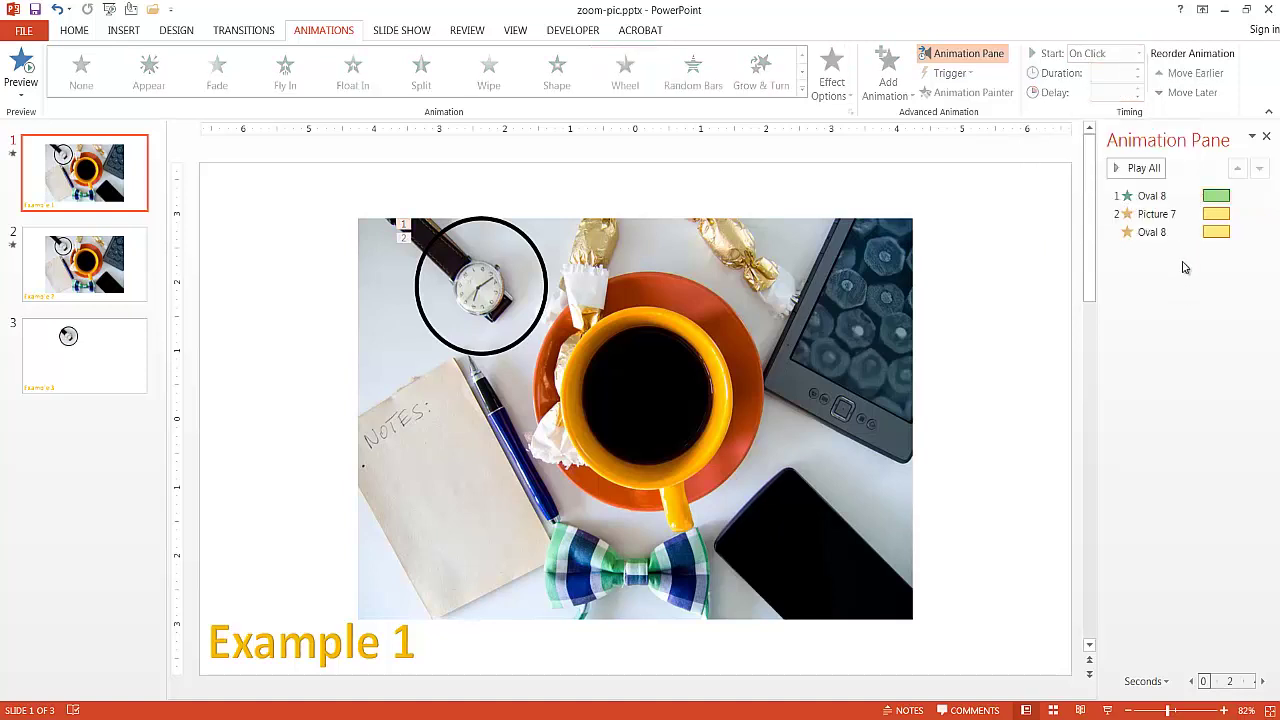
pyautogui.click(1170, 213)
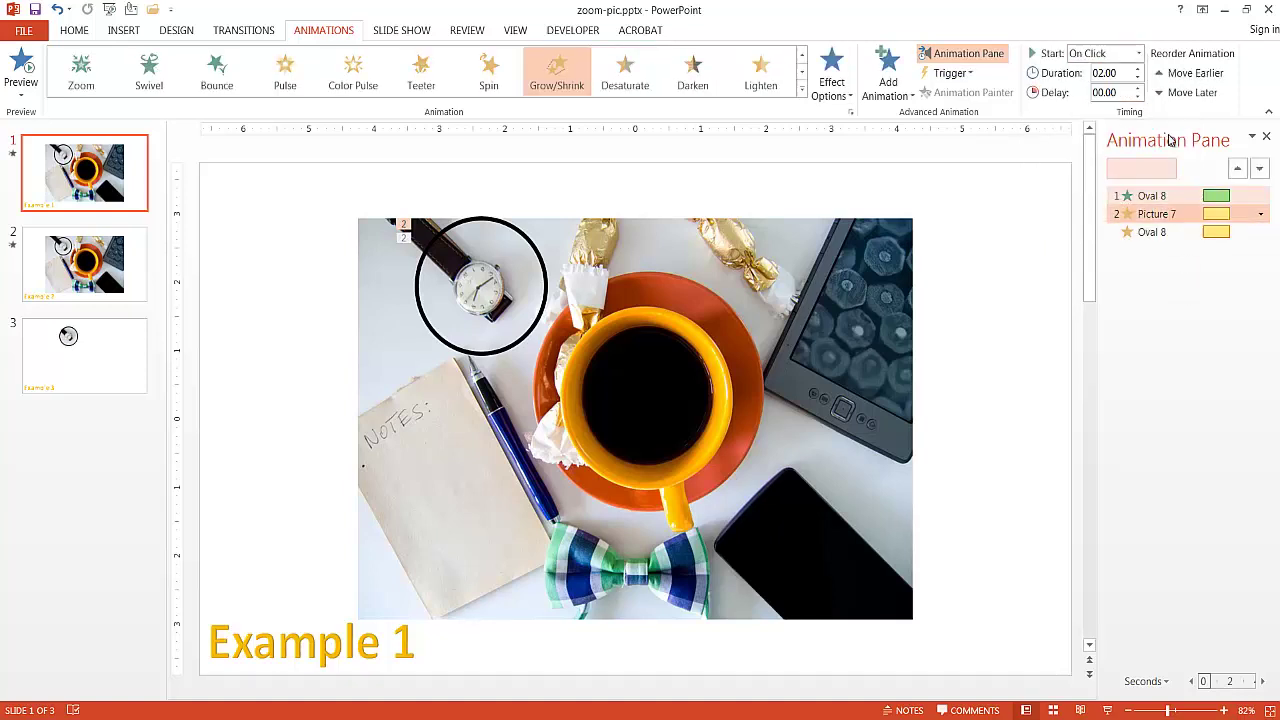
pyautogui.click(1139, 54)
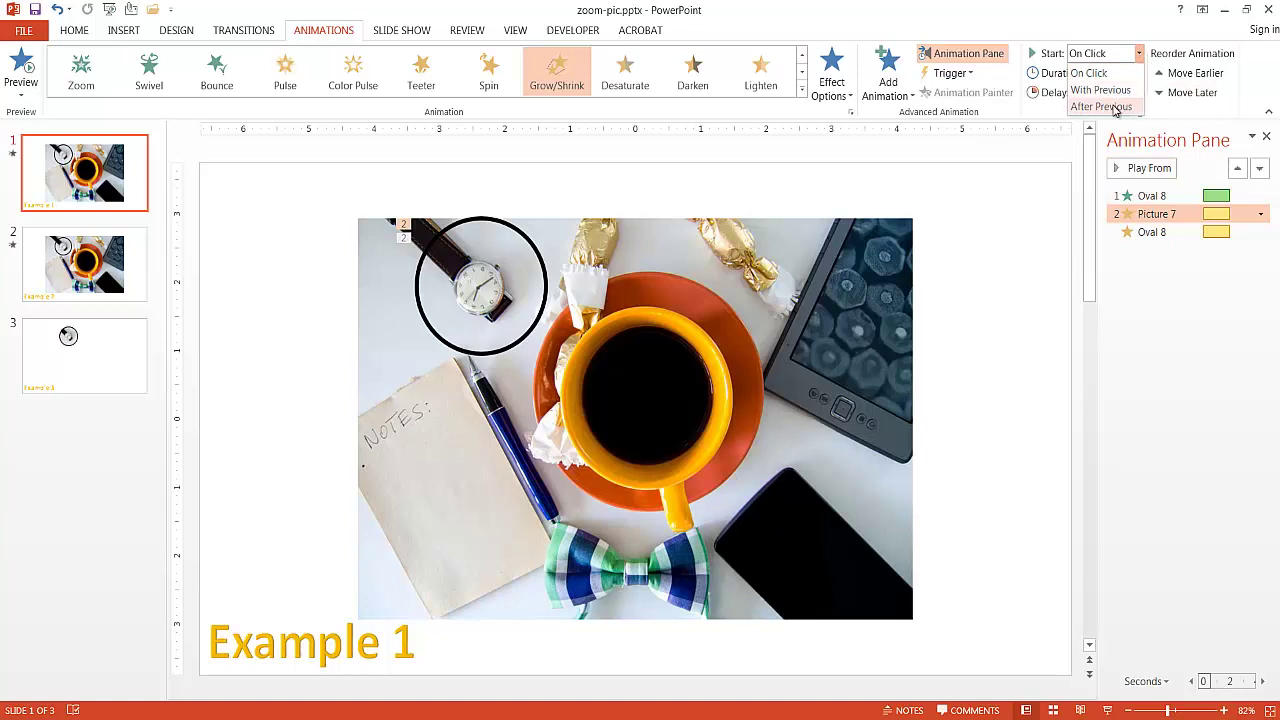
pyautogui.click(1114, 107)
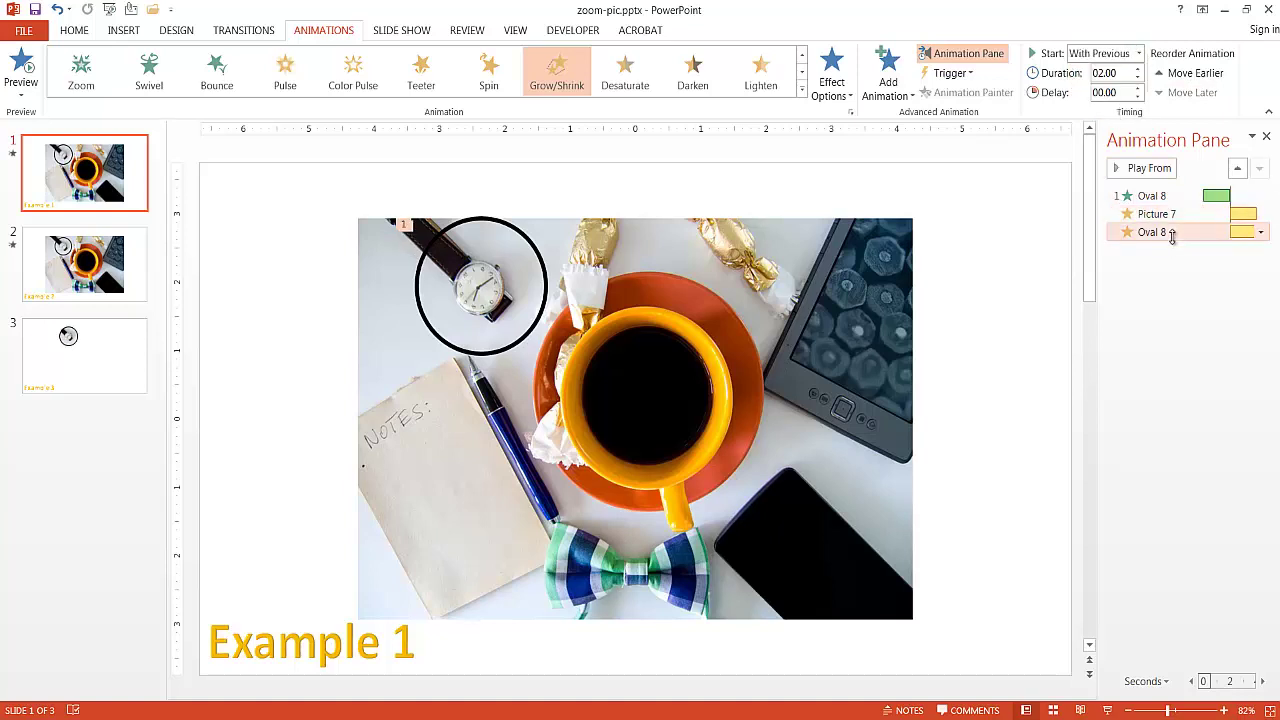
pyautogui.click(1226, 231)
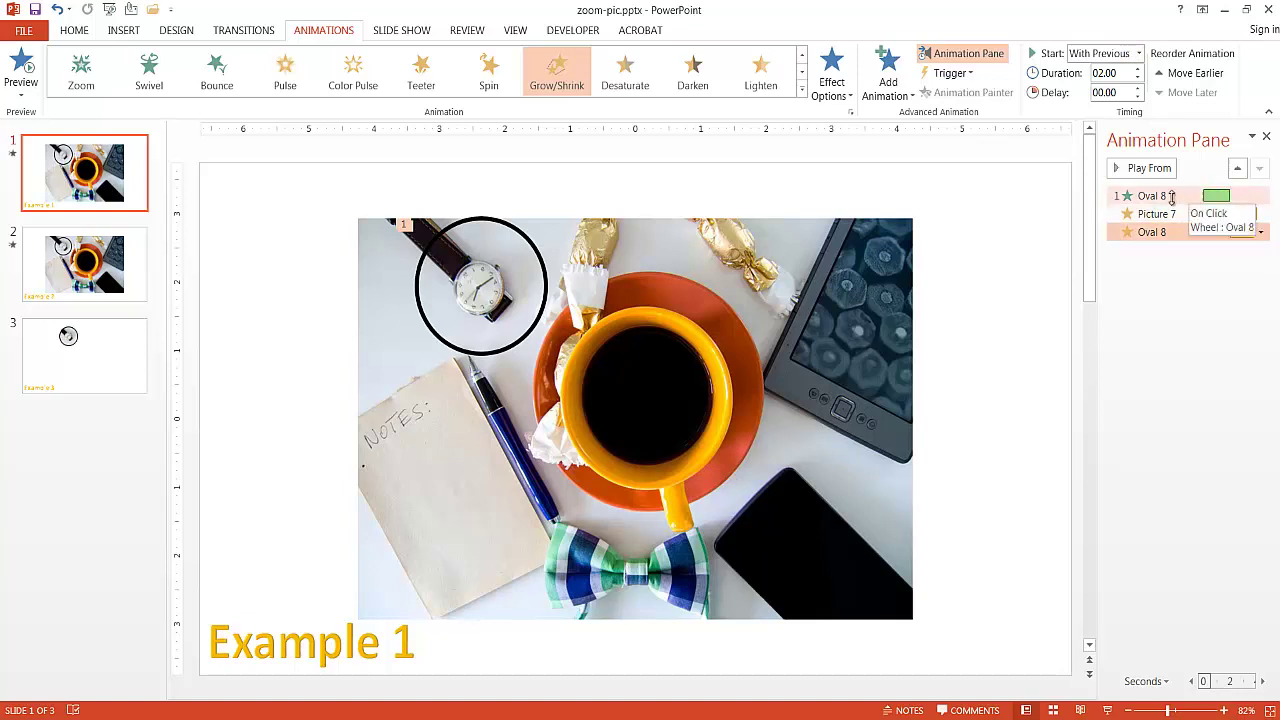
# Step: Present zoom-pic.pptx full screen, starting on slide 1
pyautogui.click(1108, 710)
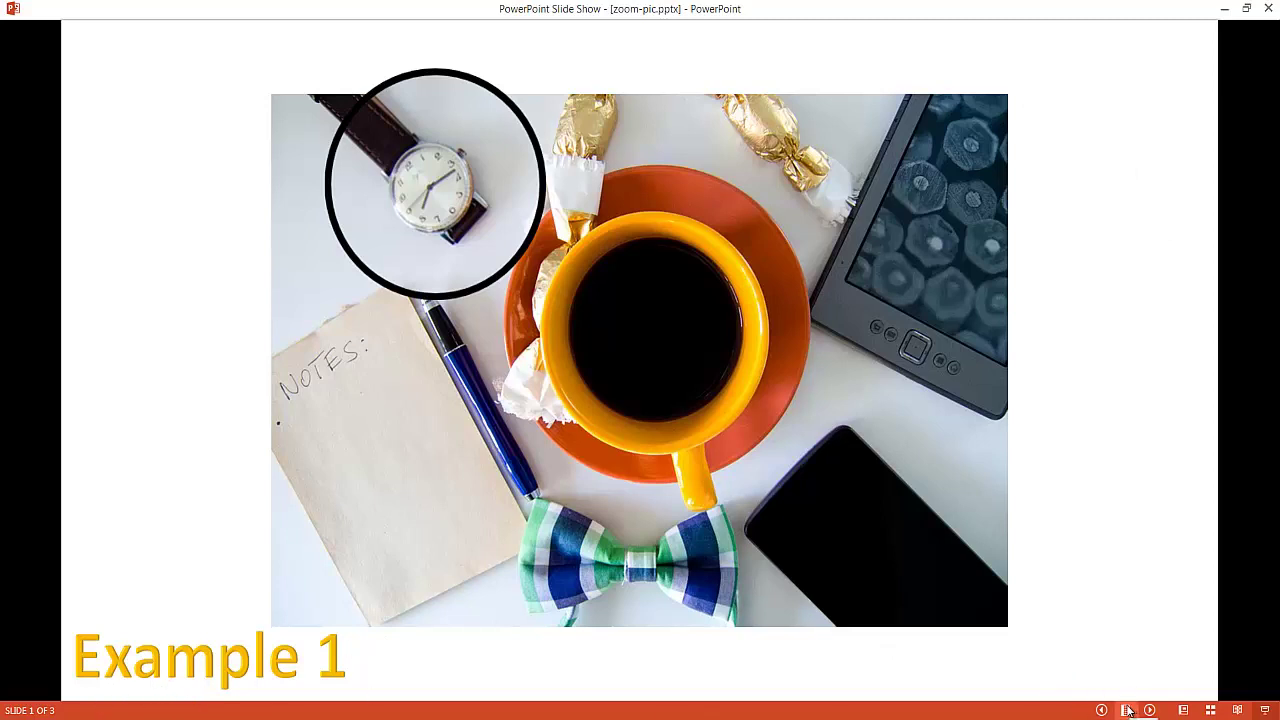
pyautogui.click(1127, 710)
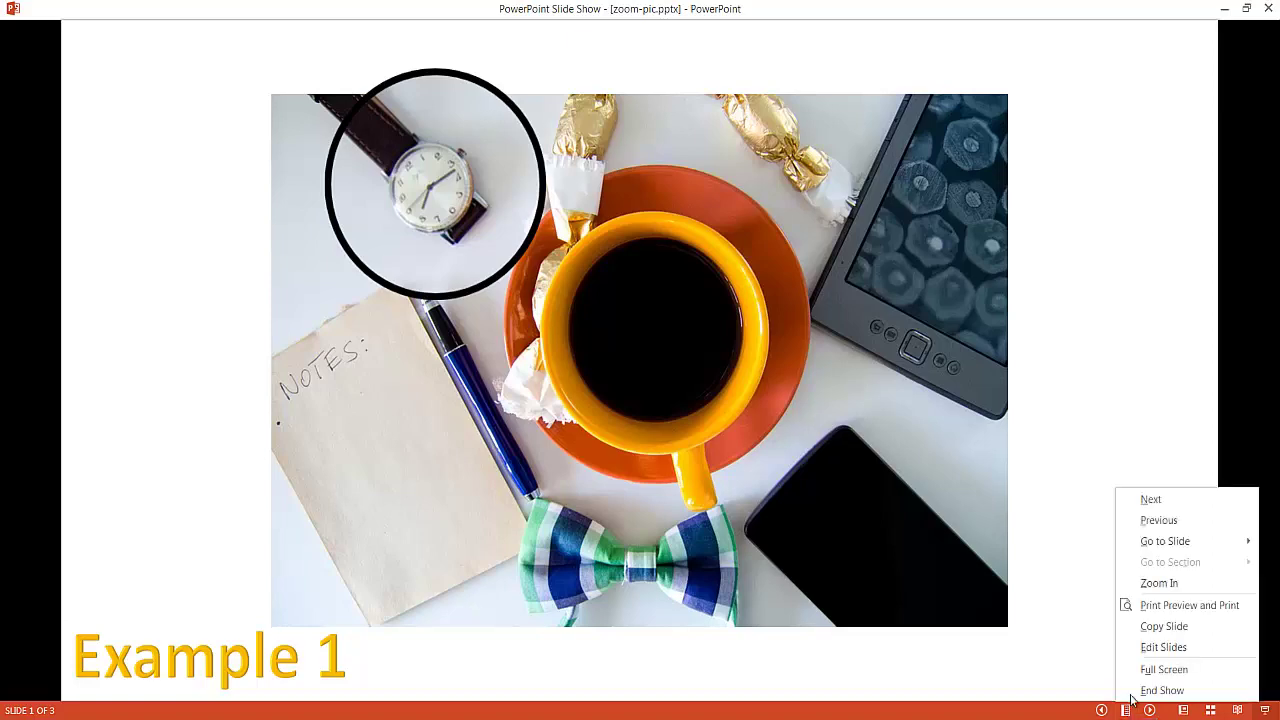
pyautogui.click(1160, 583)
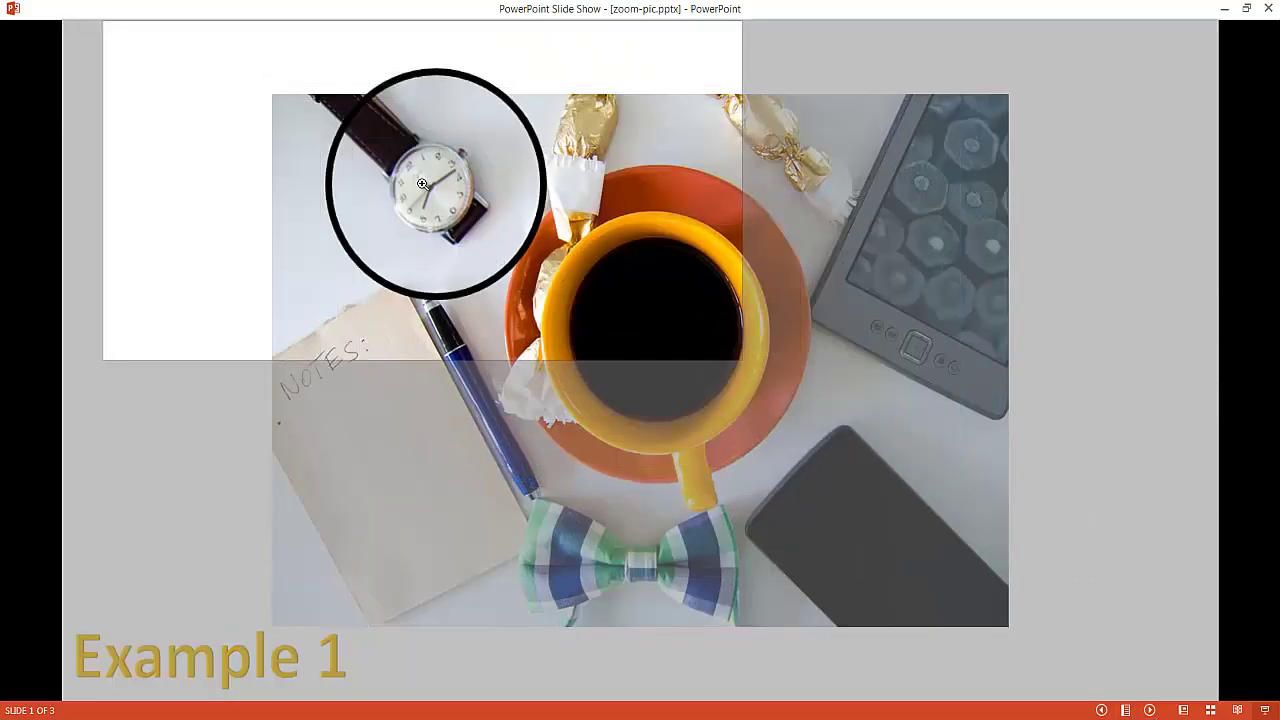
pyautogui.click(424, 191)
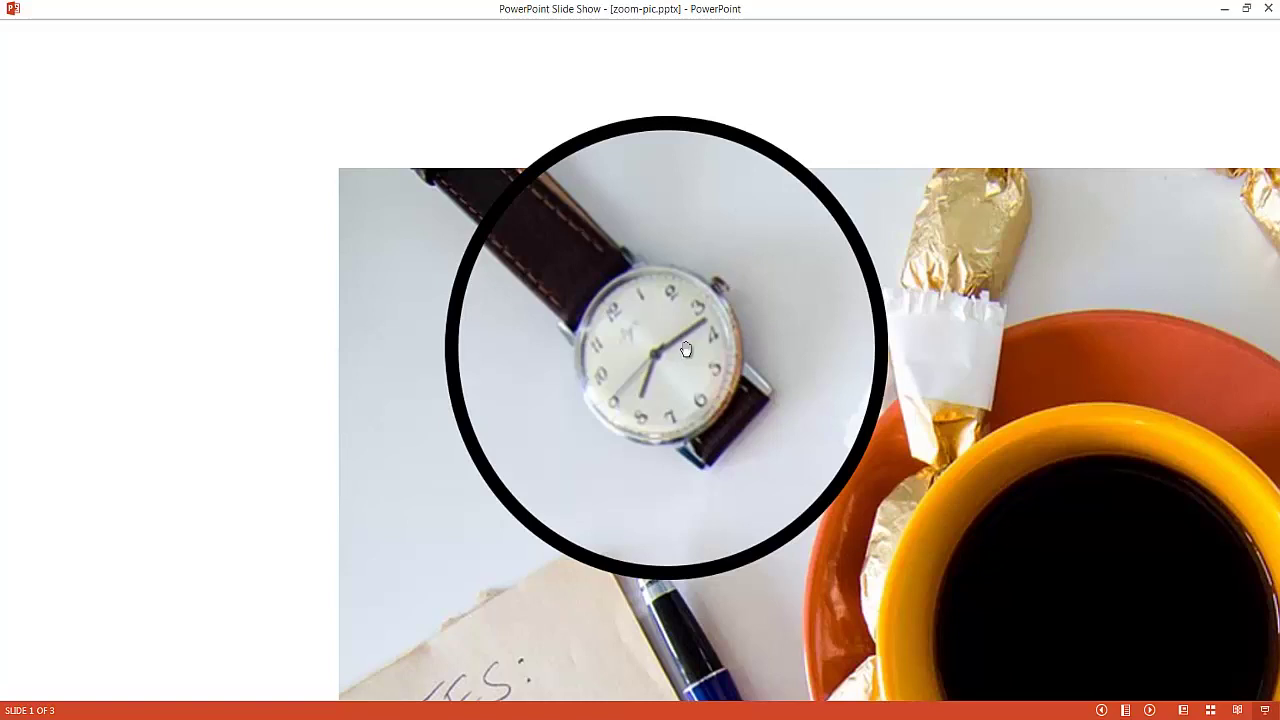
pyautogui.press('Escape')
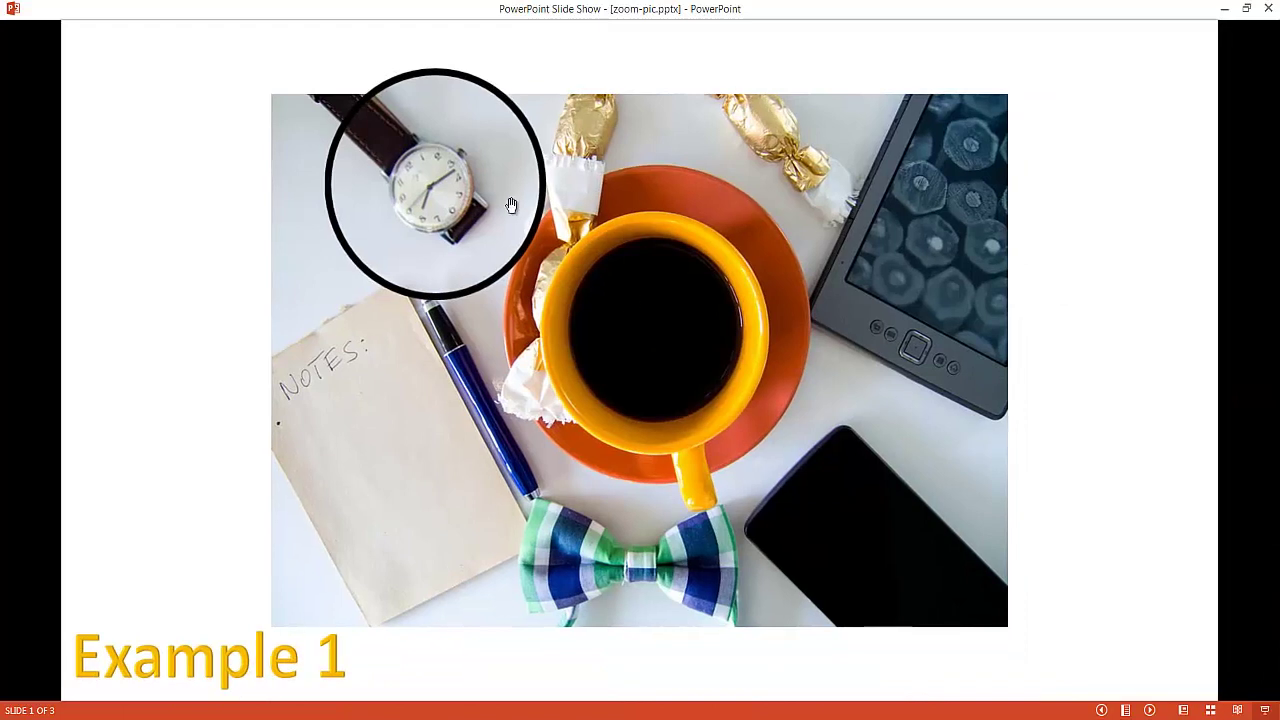